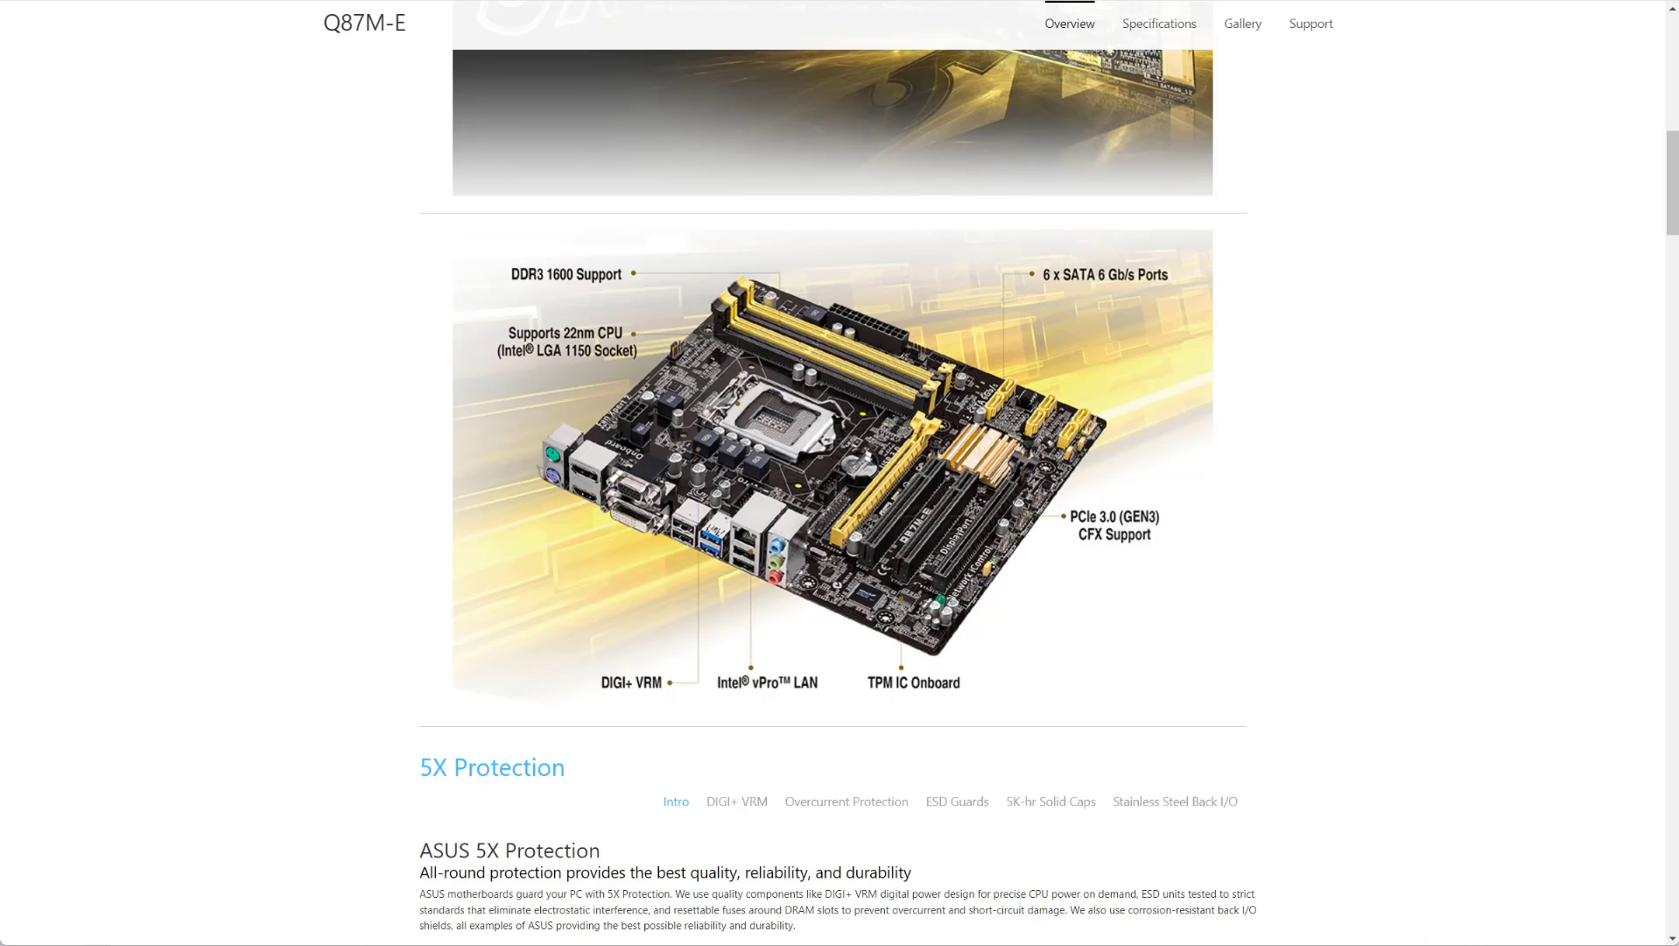
Show the Memory Express listing for the Vantec 5-Port SATA III PCIe x4 Host Card ($59.99) and highlight its title.
mouse_move(346, 2)
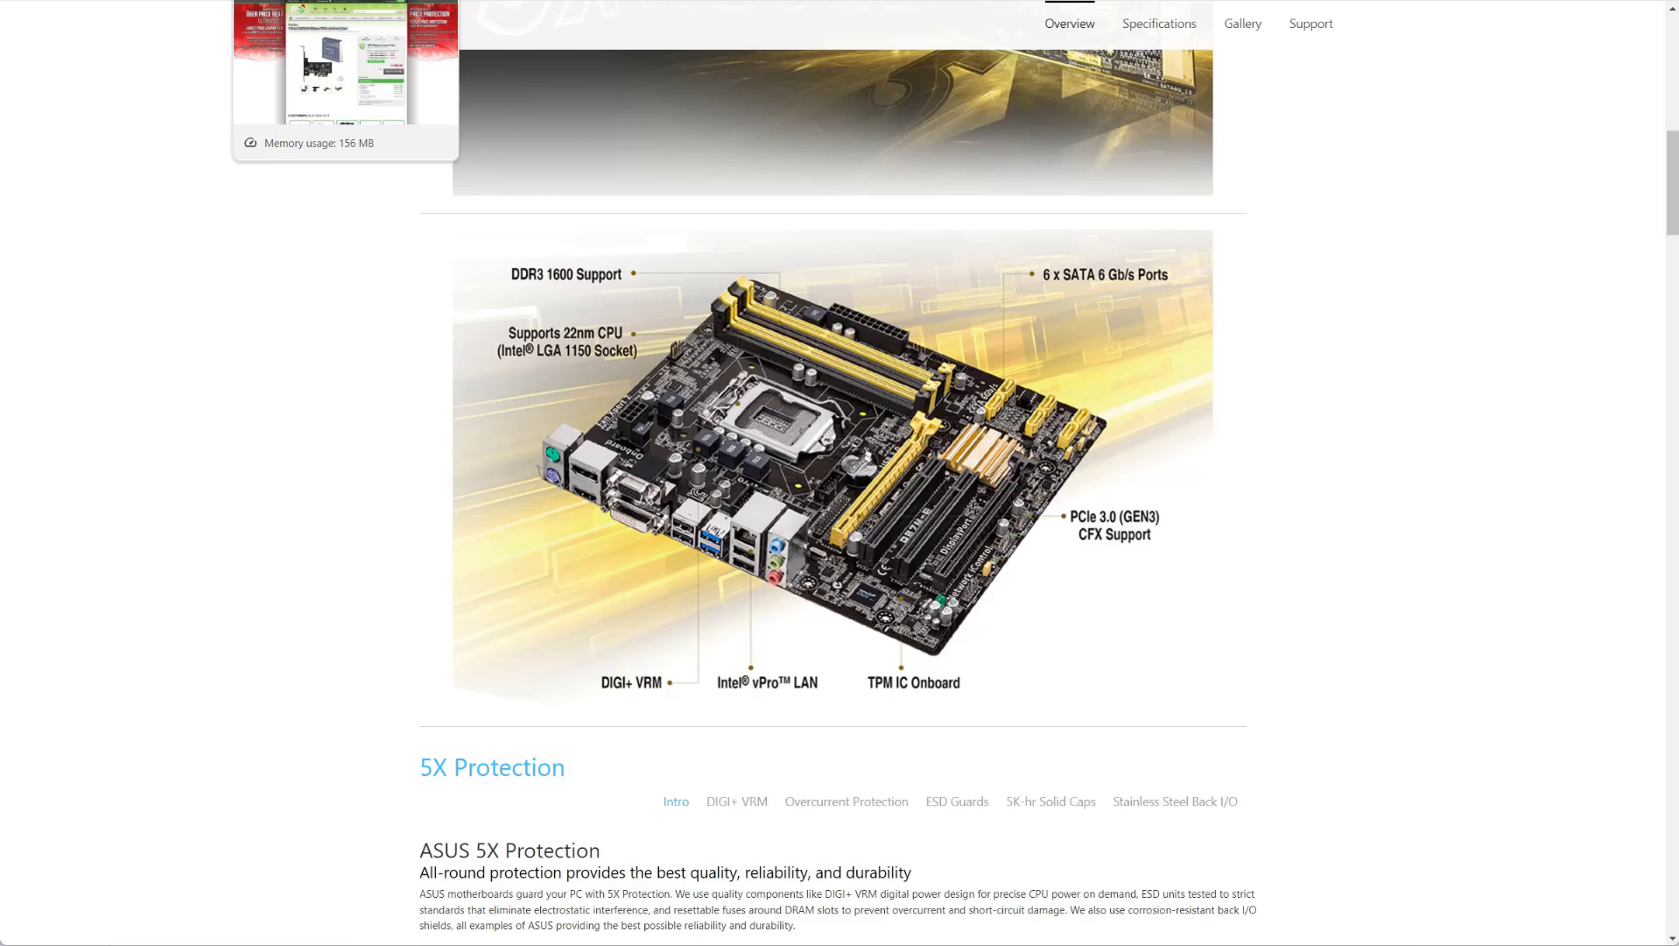
click(345, 2)
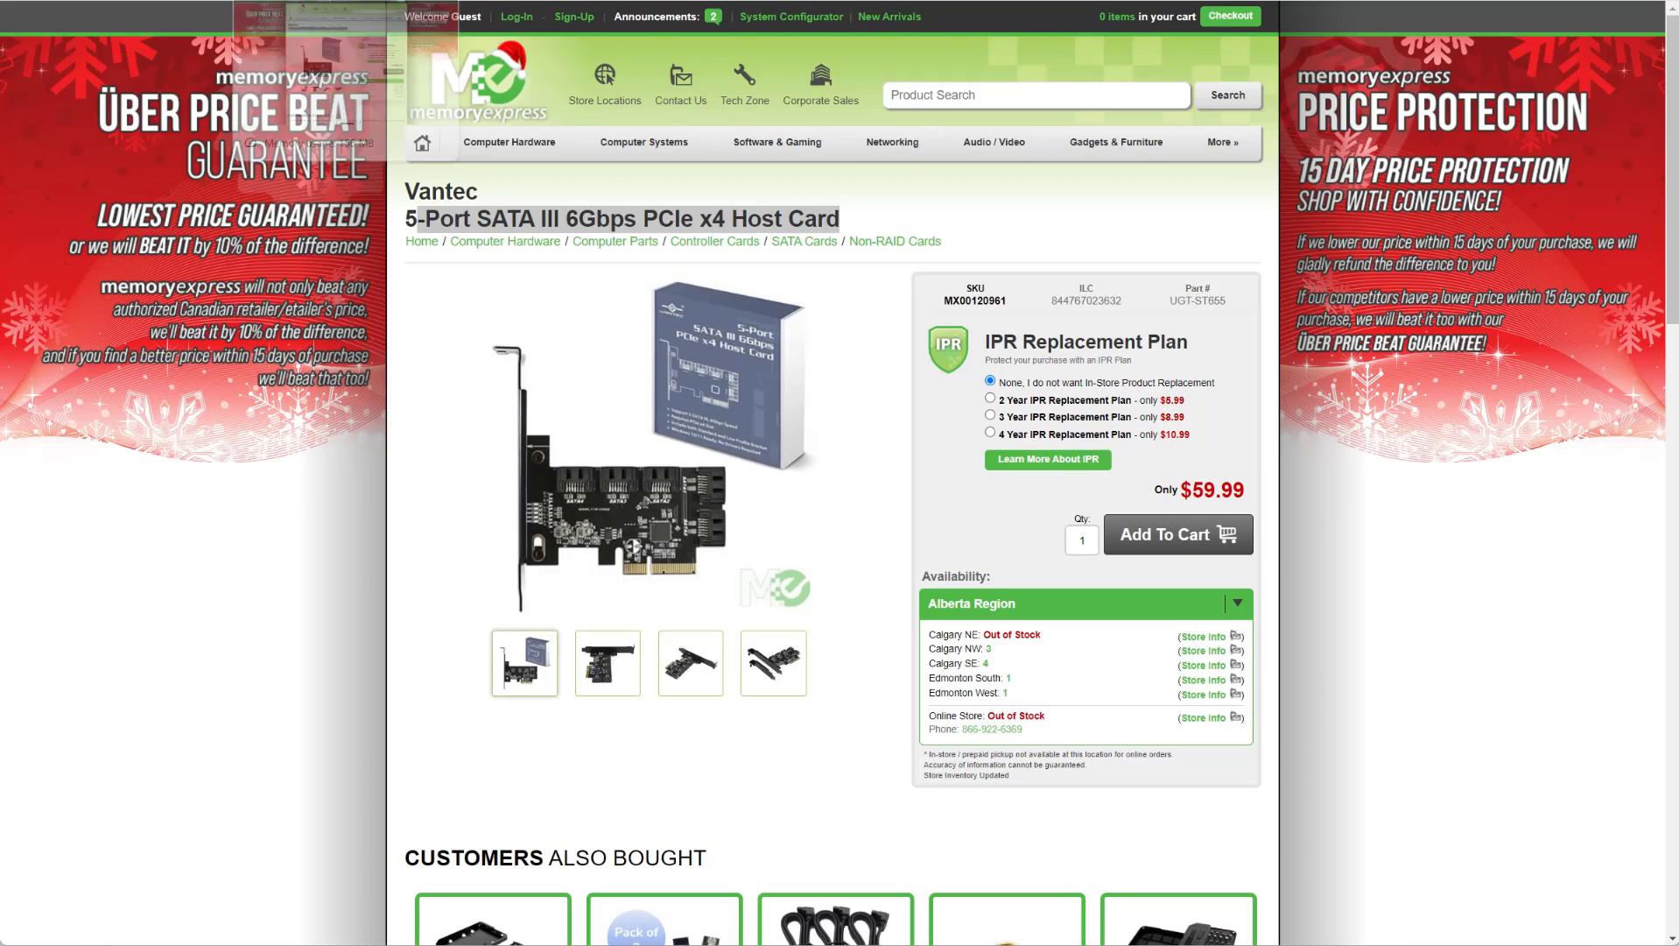
click(421, 219)
drag(439, 219, 827, 218)
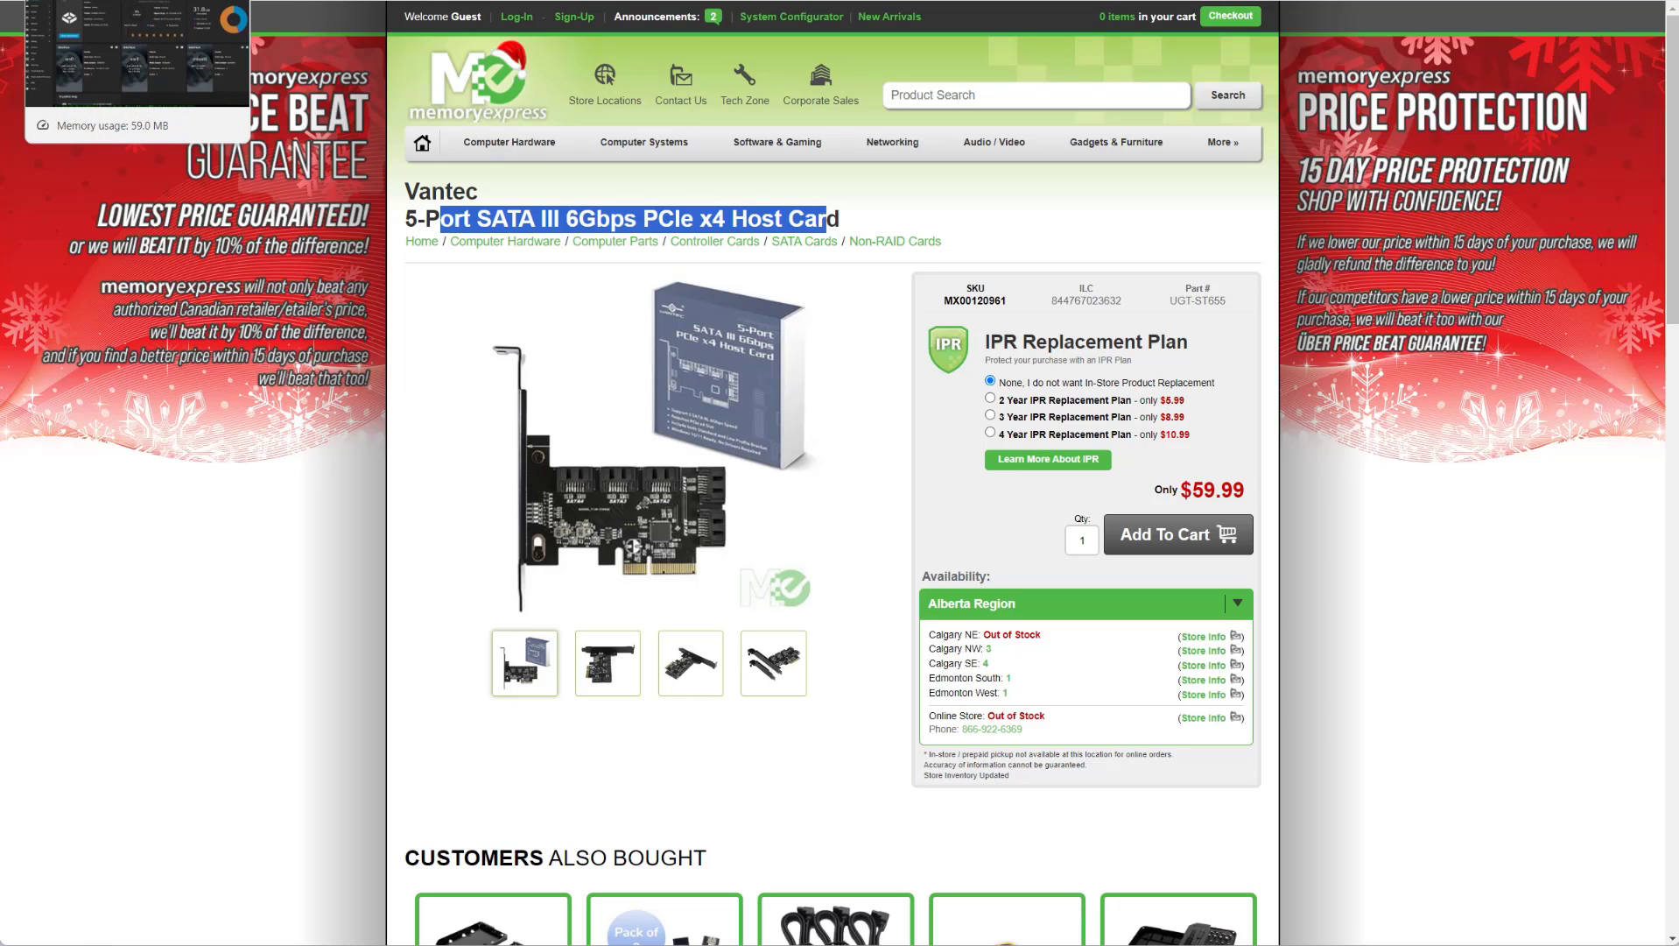
In TrueNAS, go to Storage > Disks to list the eleven drives.
click(131, 0)
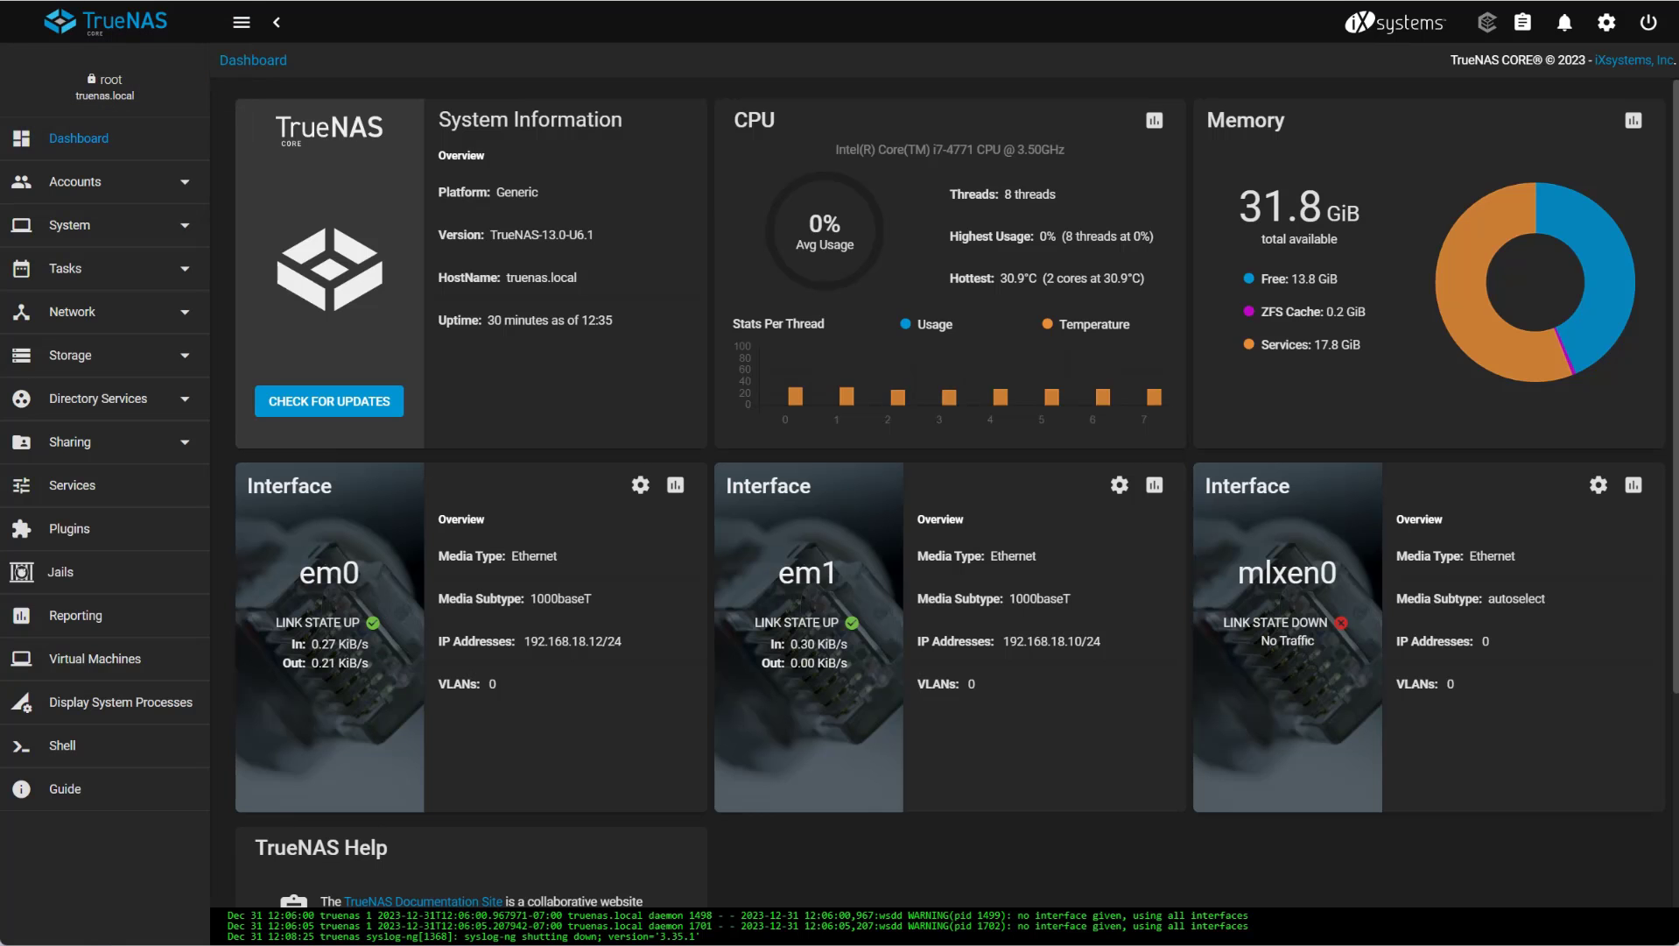
click(92, 366)
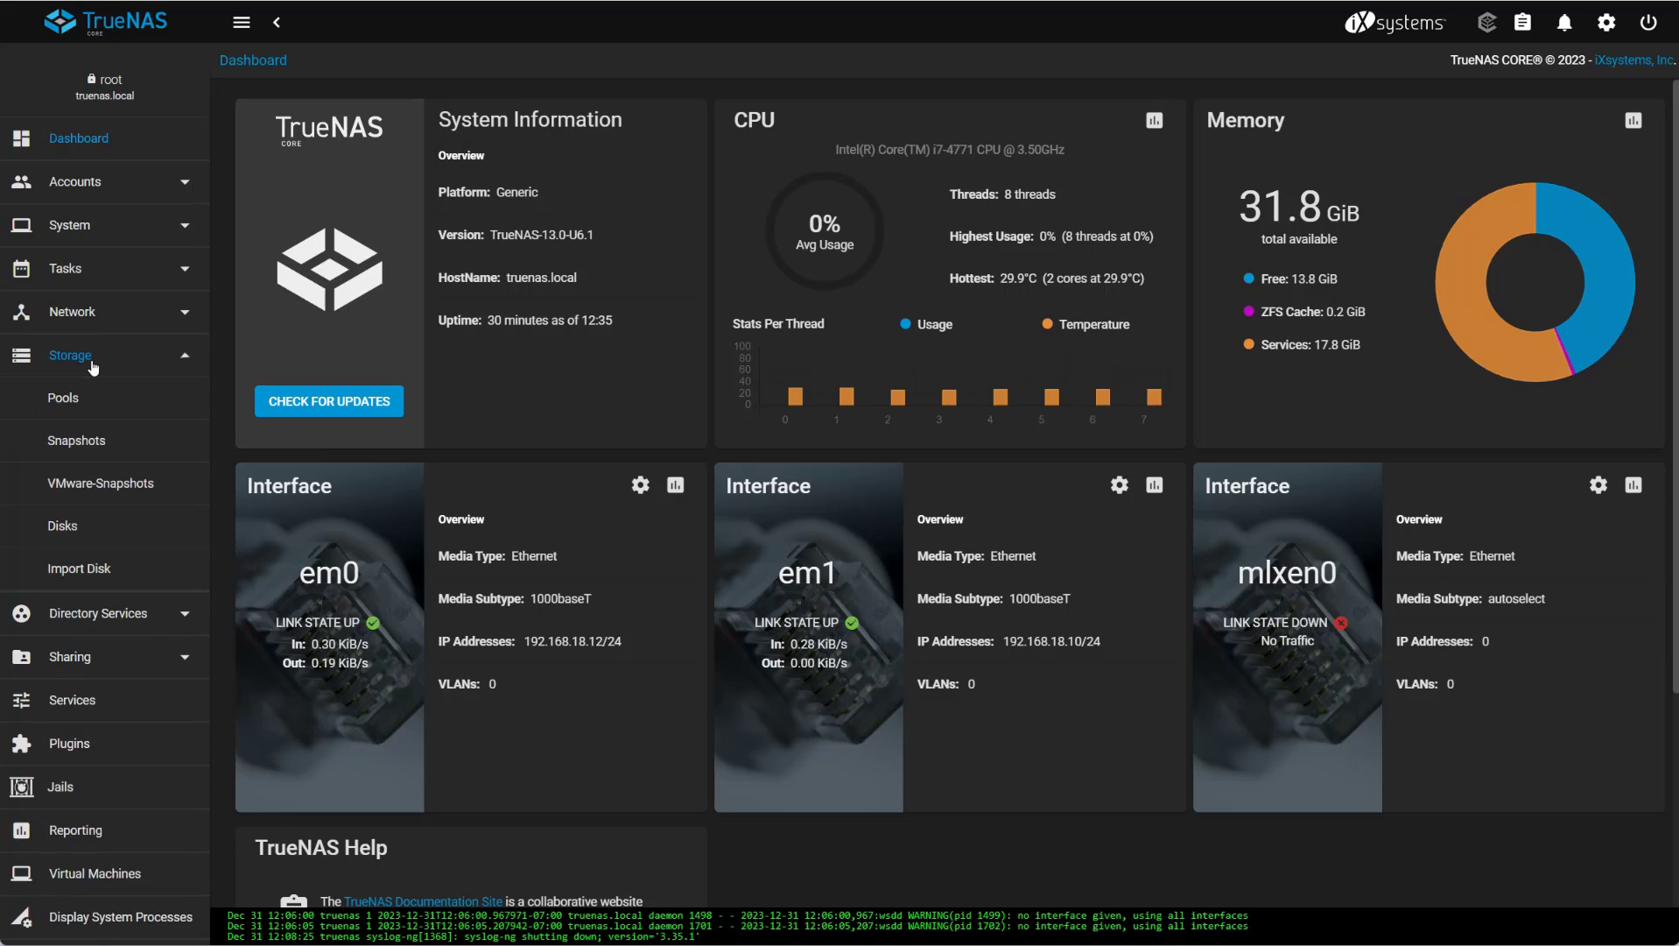
click(88, 528)
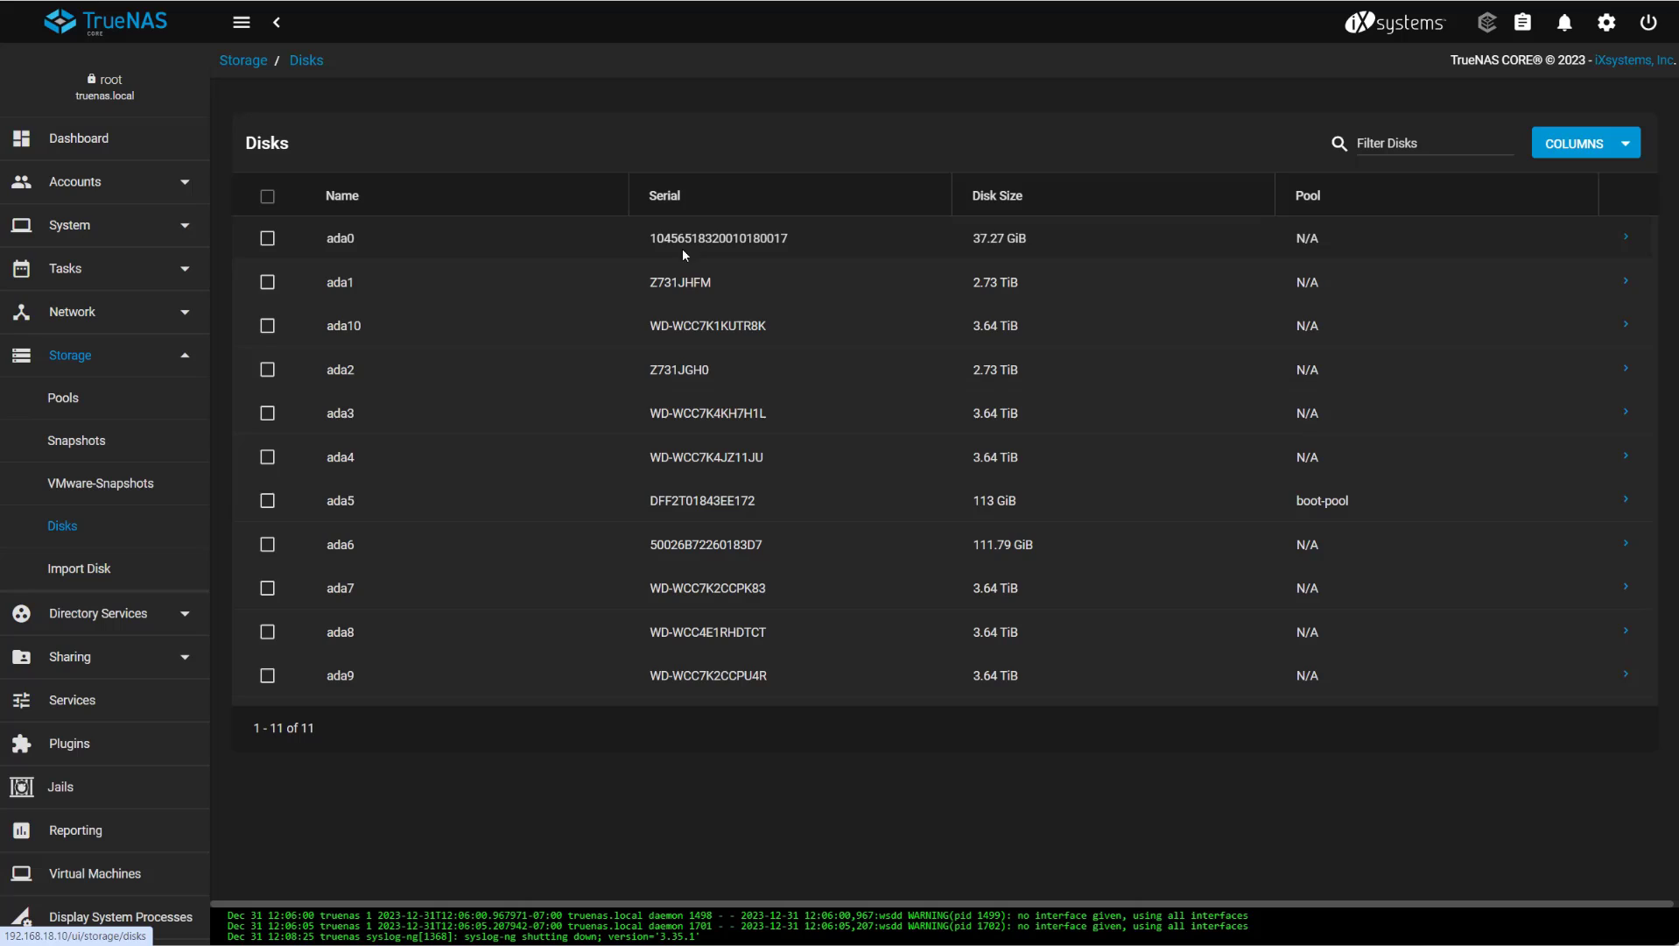
Point out ada0's and ada6's serials and sizes, then the ada7 to ada9 rows.
drag(1060, 235, 584, 253)
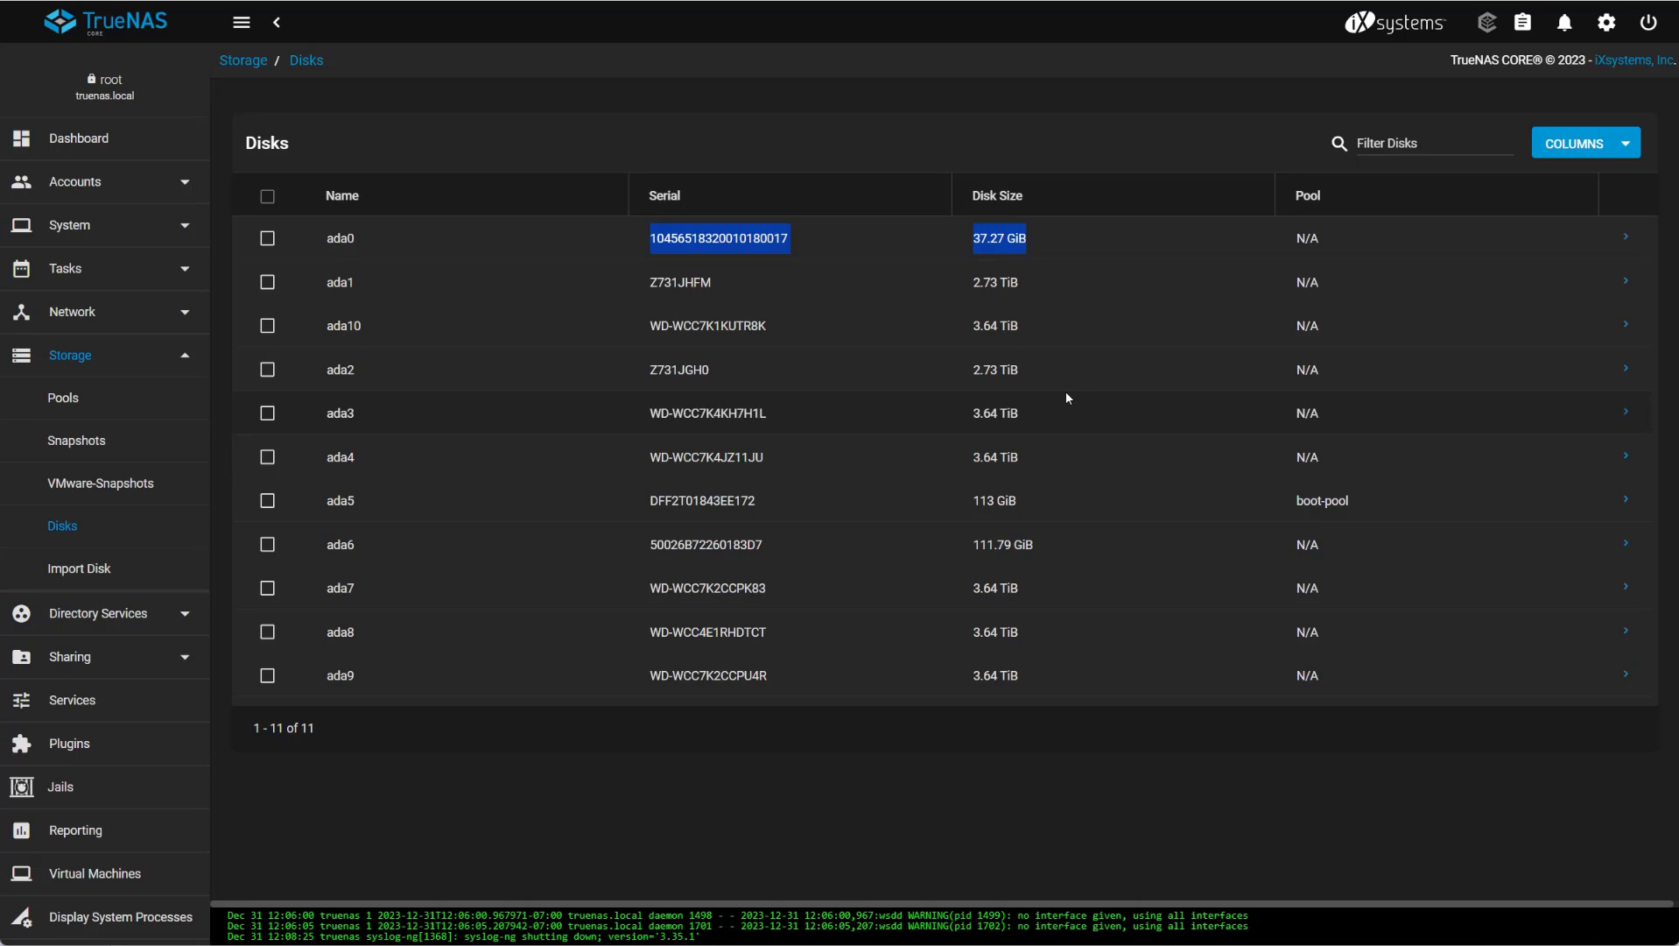
drag(1076, 553, 581, 551)
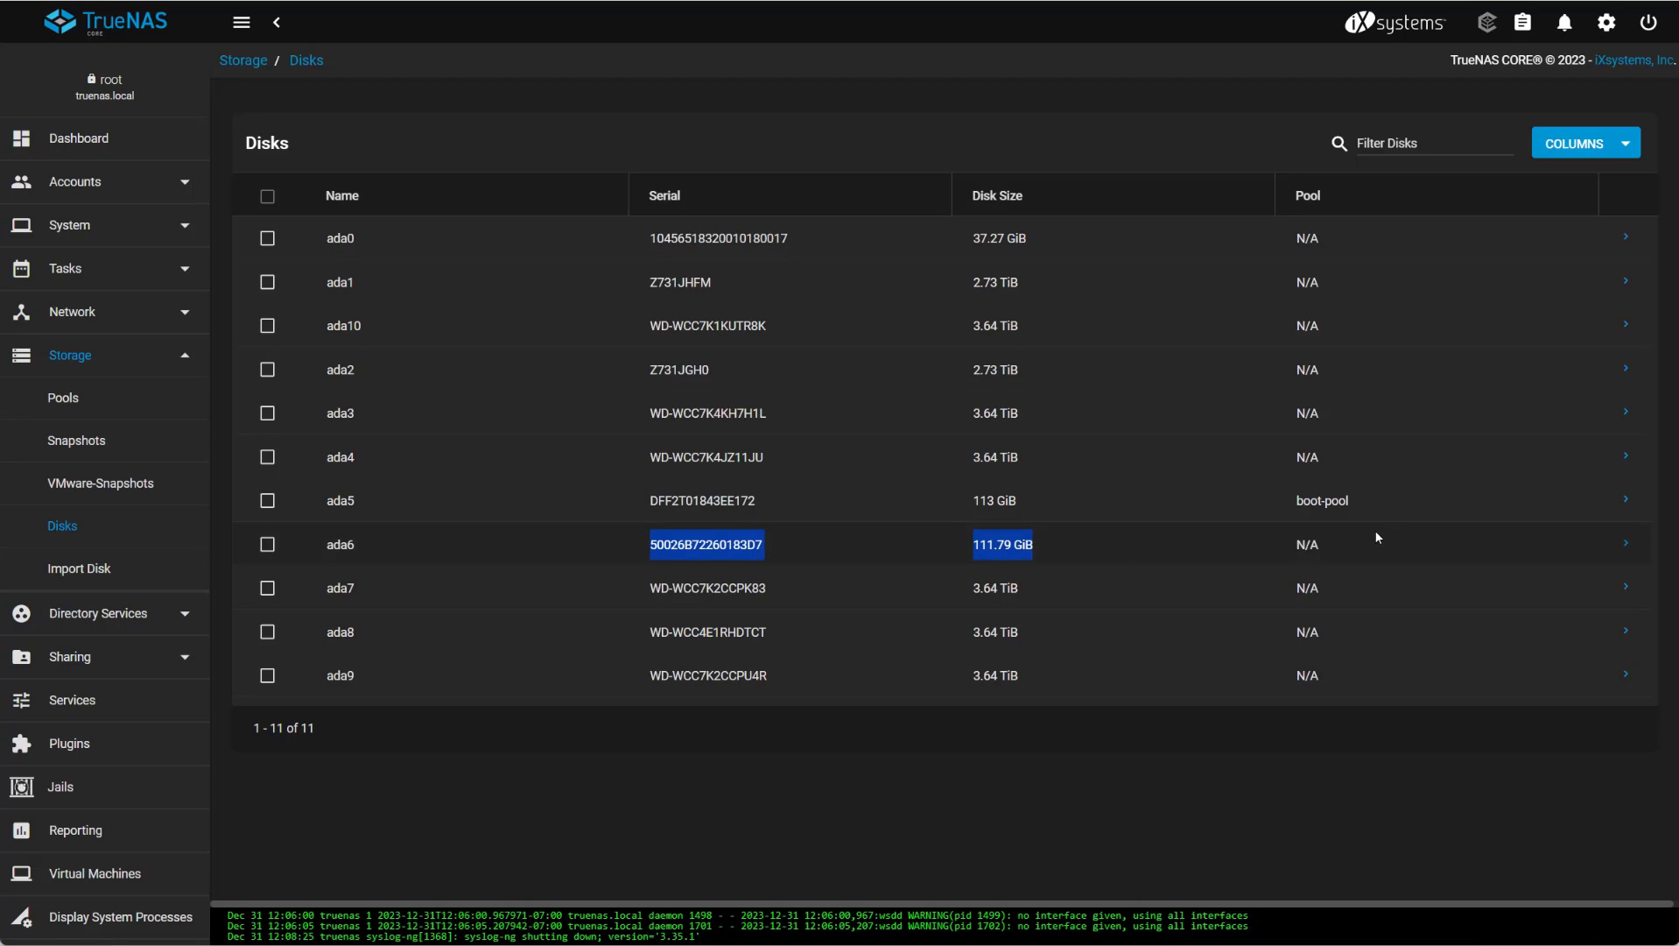
drag(855, 673, 1059, 464)
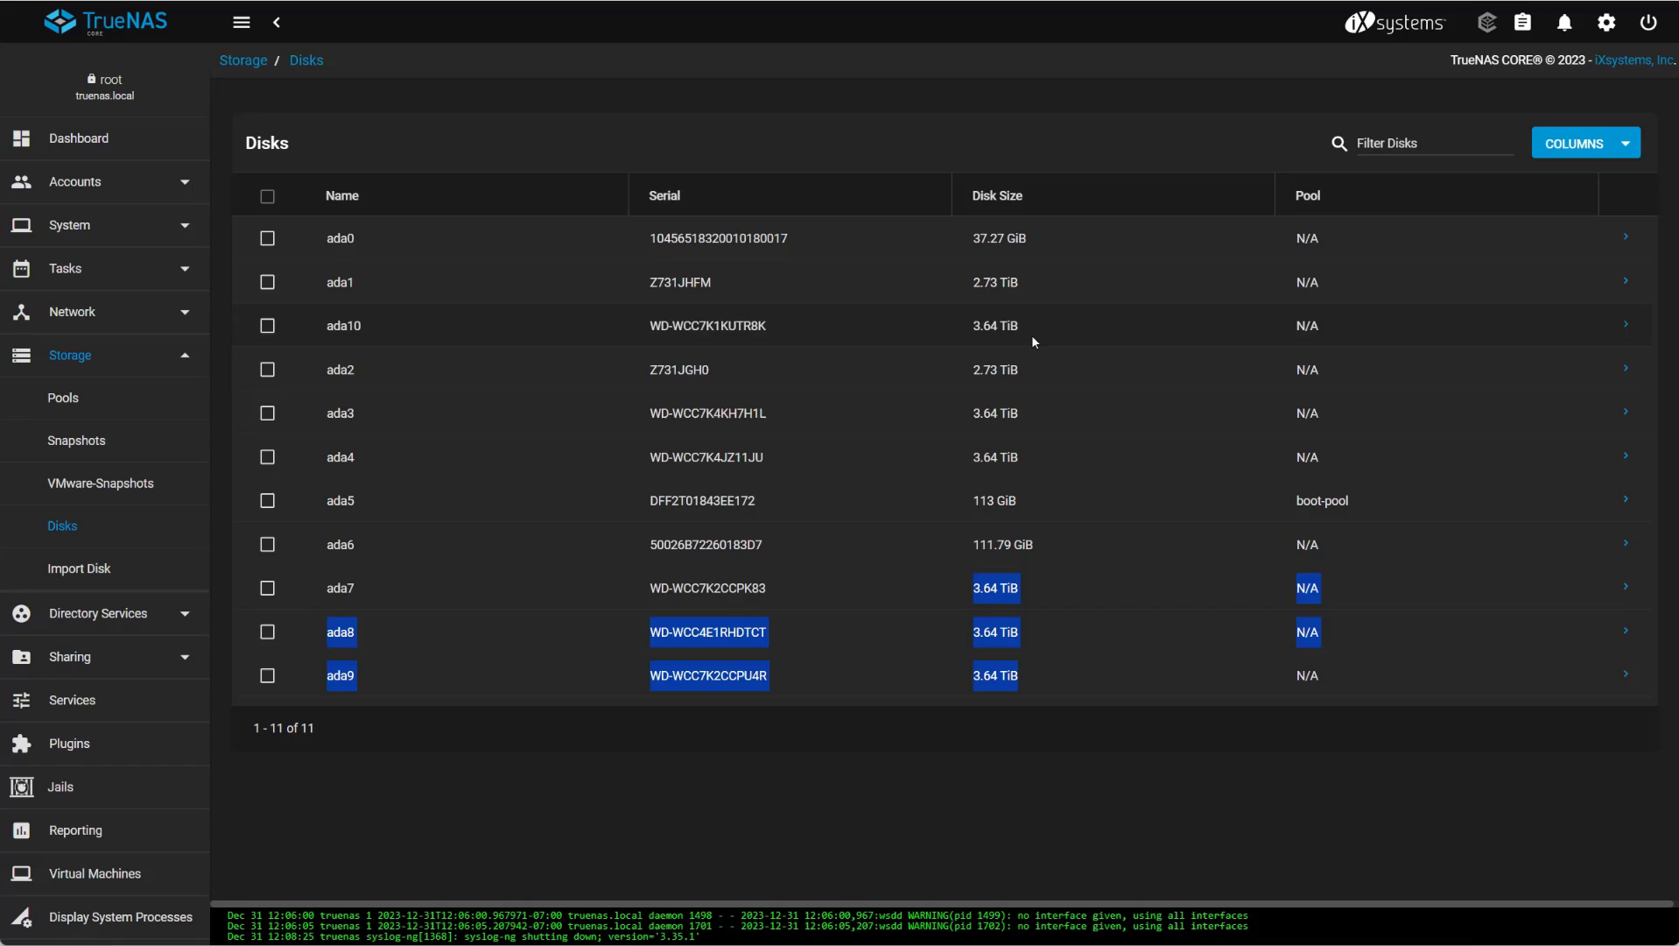
From Storage > Pools, add a pool with 'Create new pool' and open the Pool Manager.
click(88, 400)
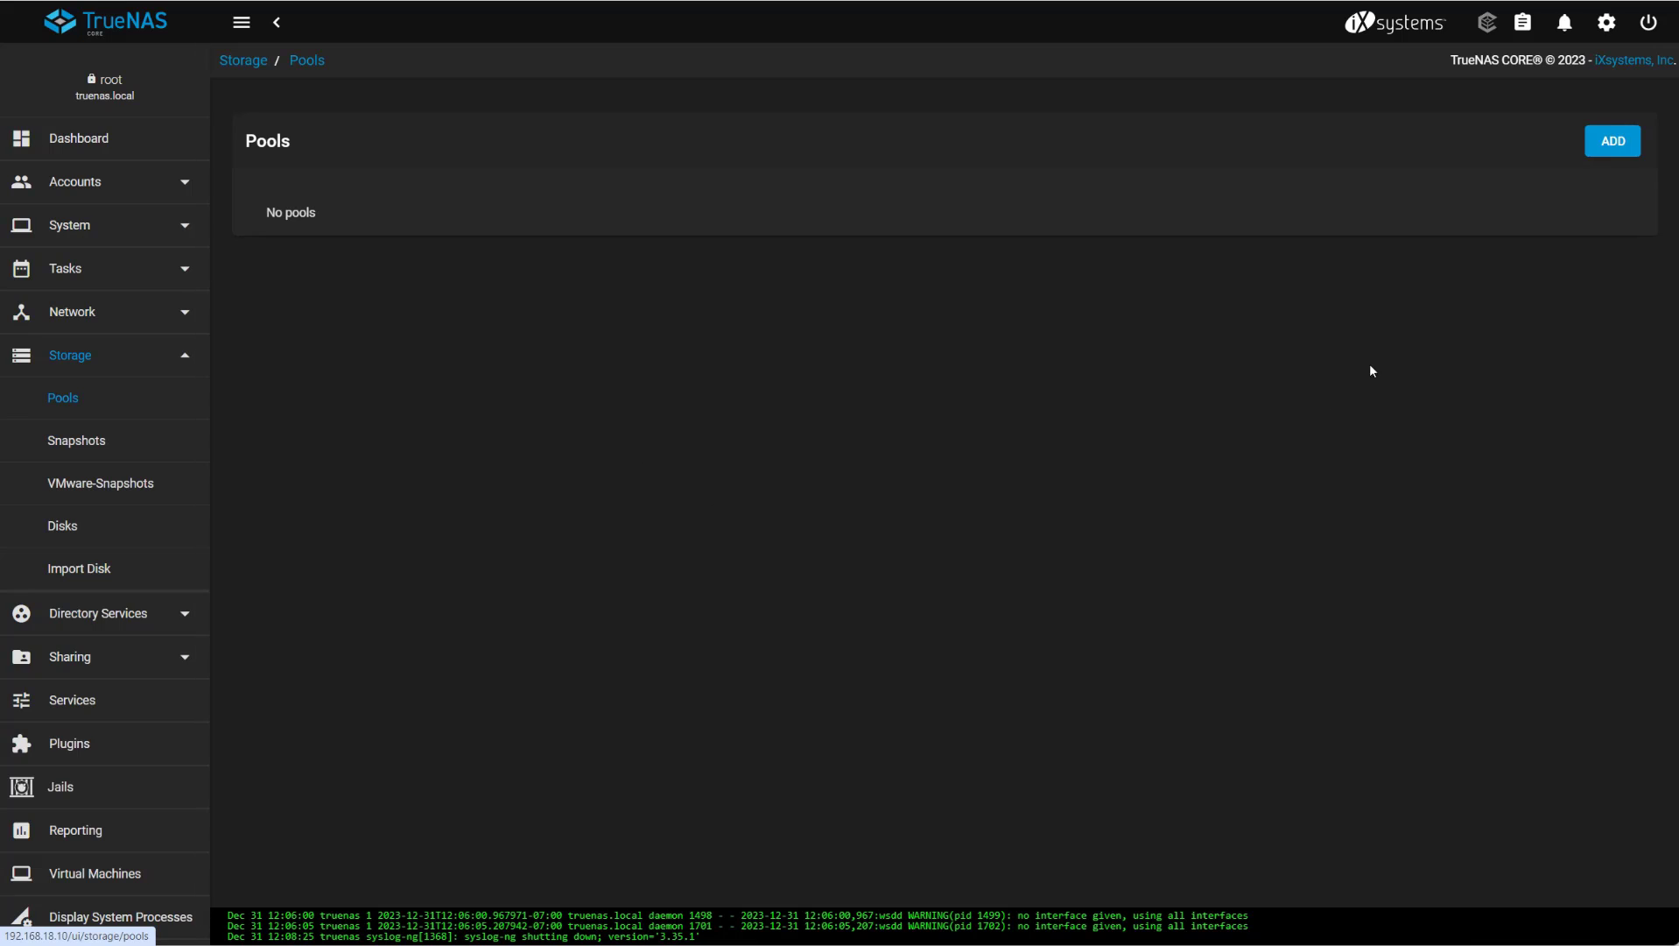
click(1613, 141)
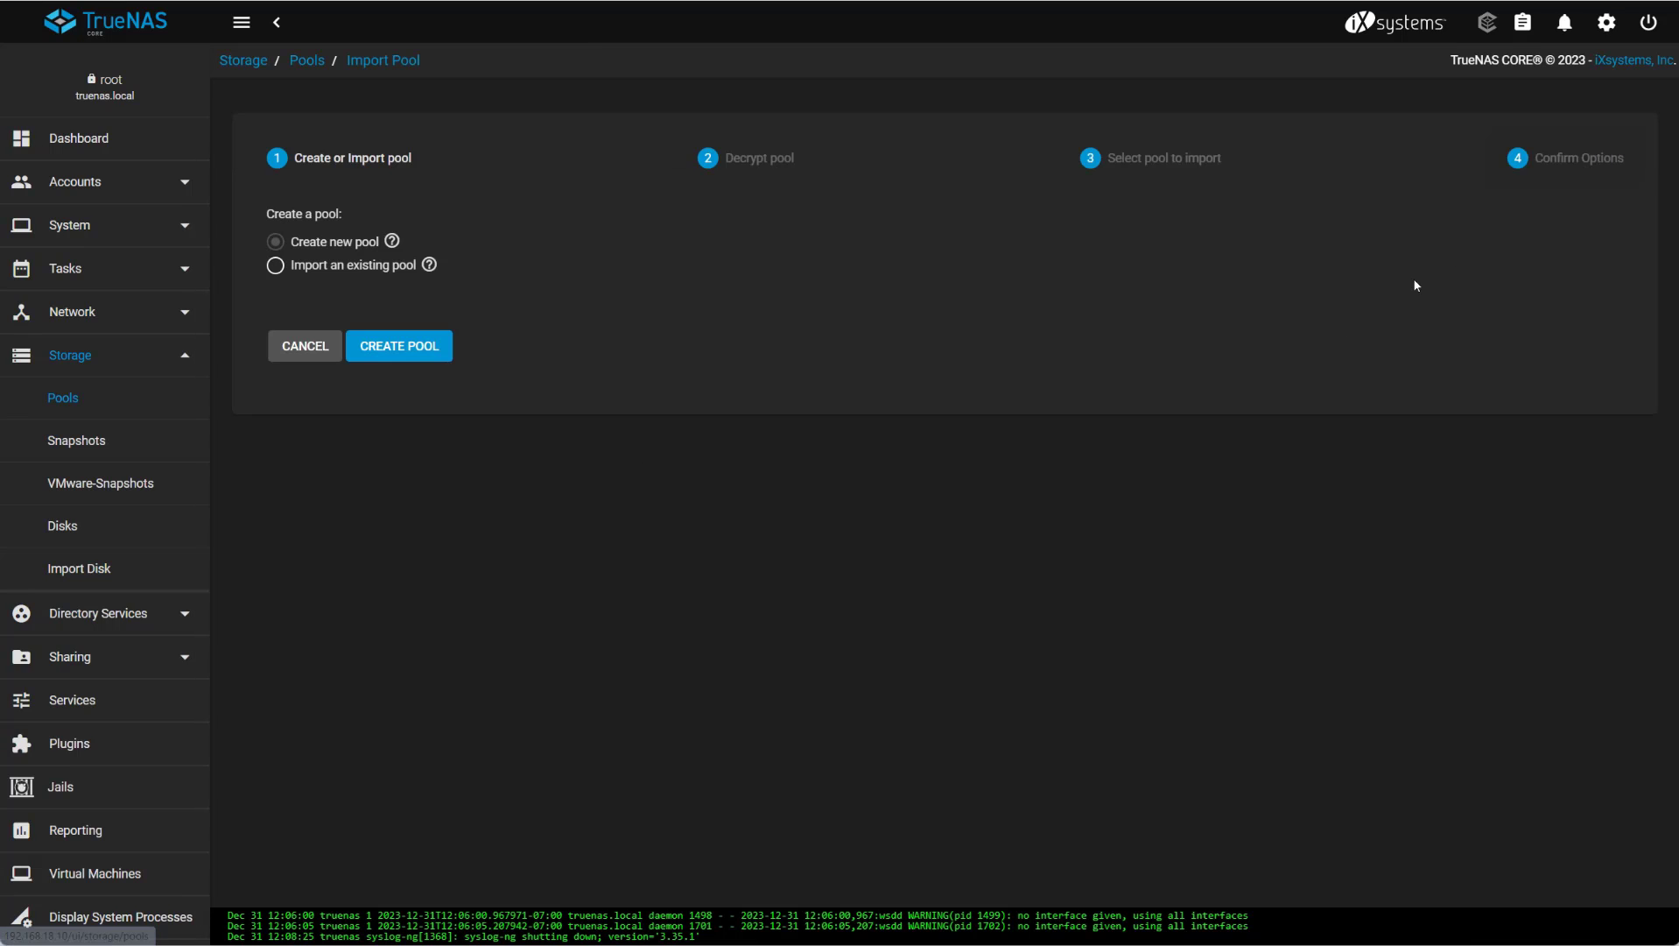
click(276, 267)
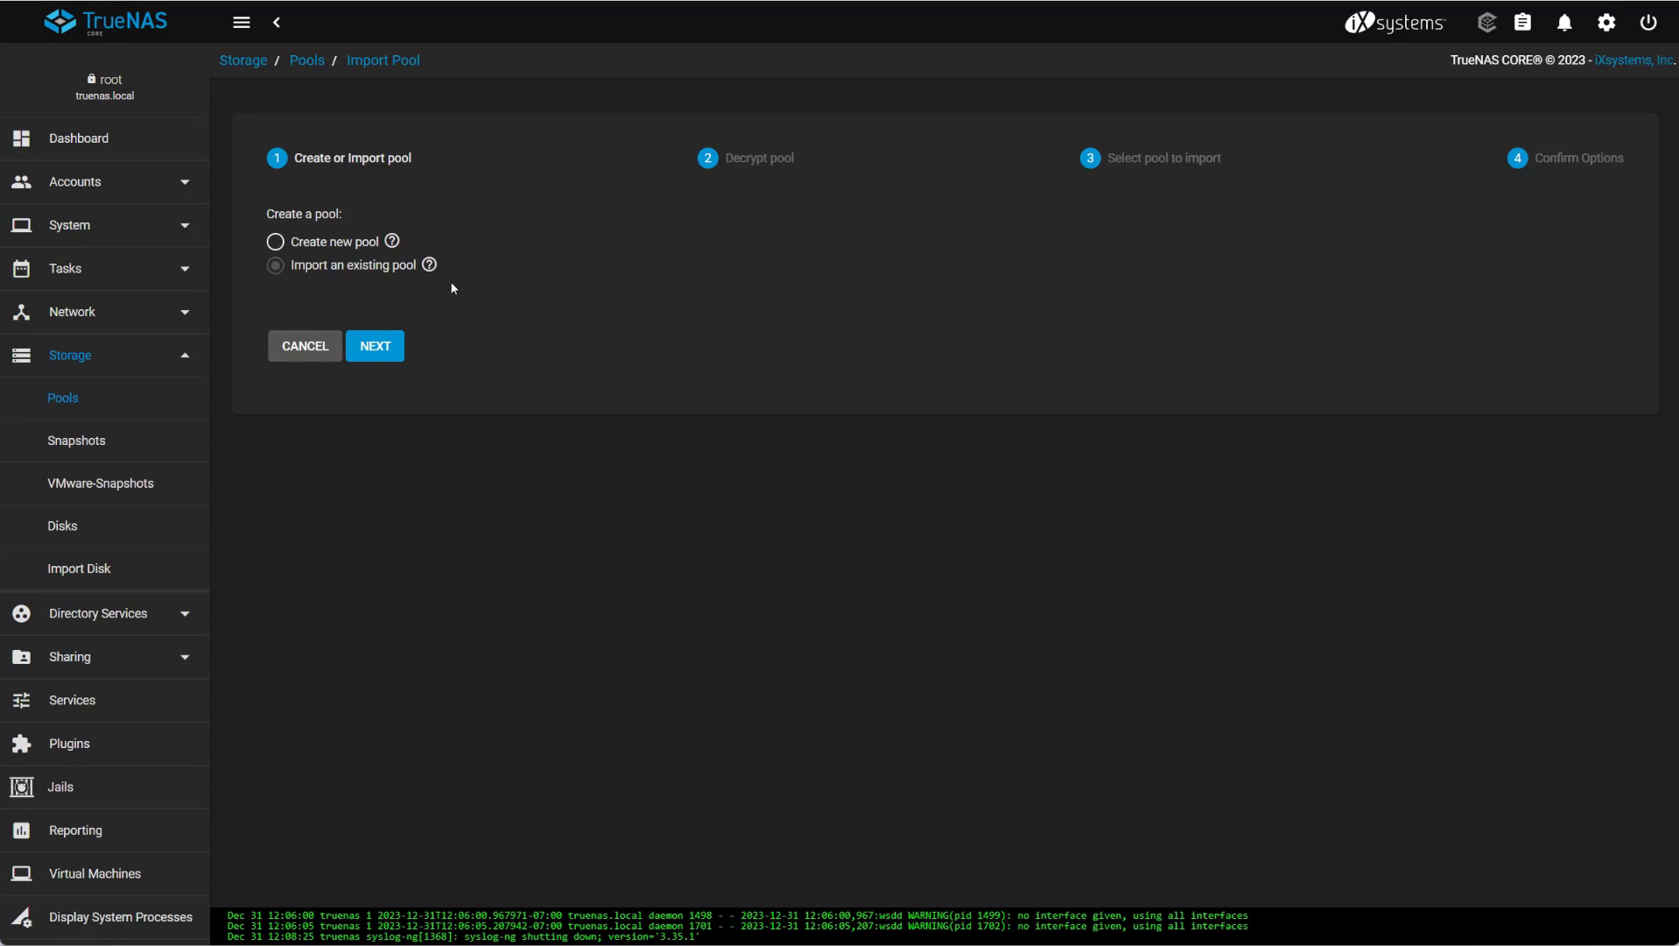
click(276, 242)
click(423, 345)
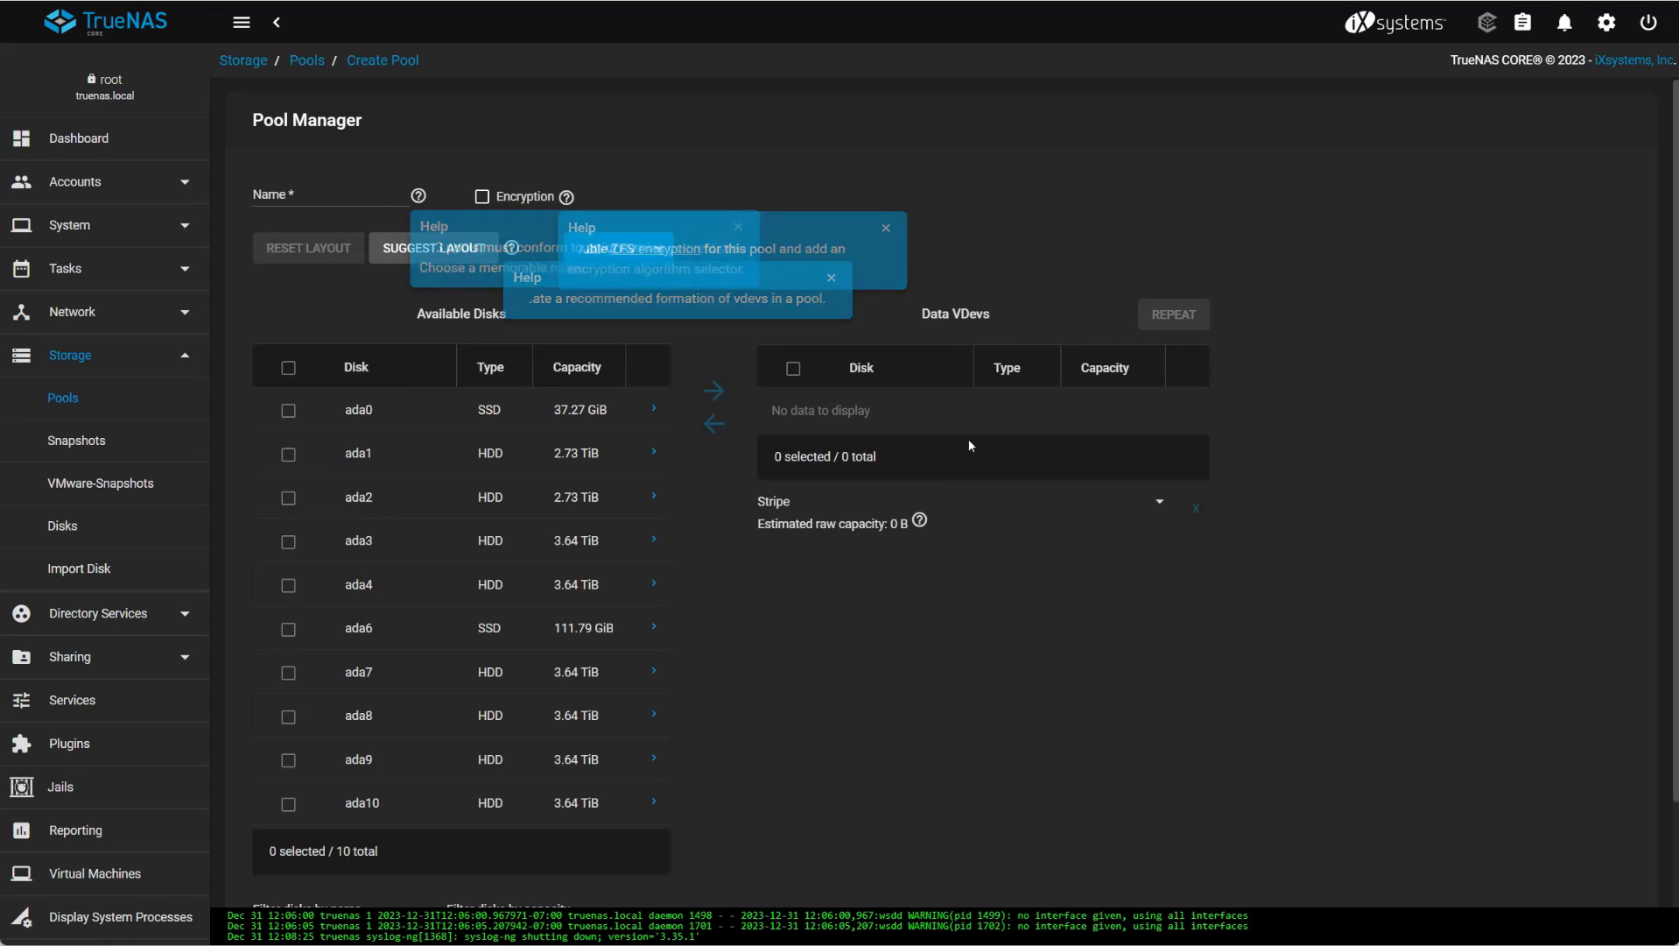
Name the pool OptionKeyNAS and mirror ada1 and ada2 as a 2.73 TiB data vdev.
click(301, 196)
text(OptionK)
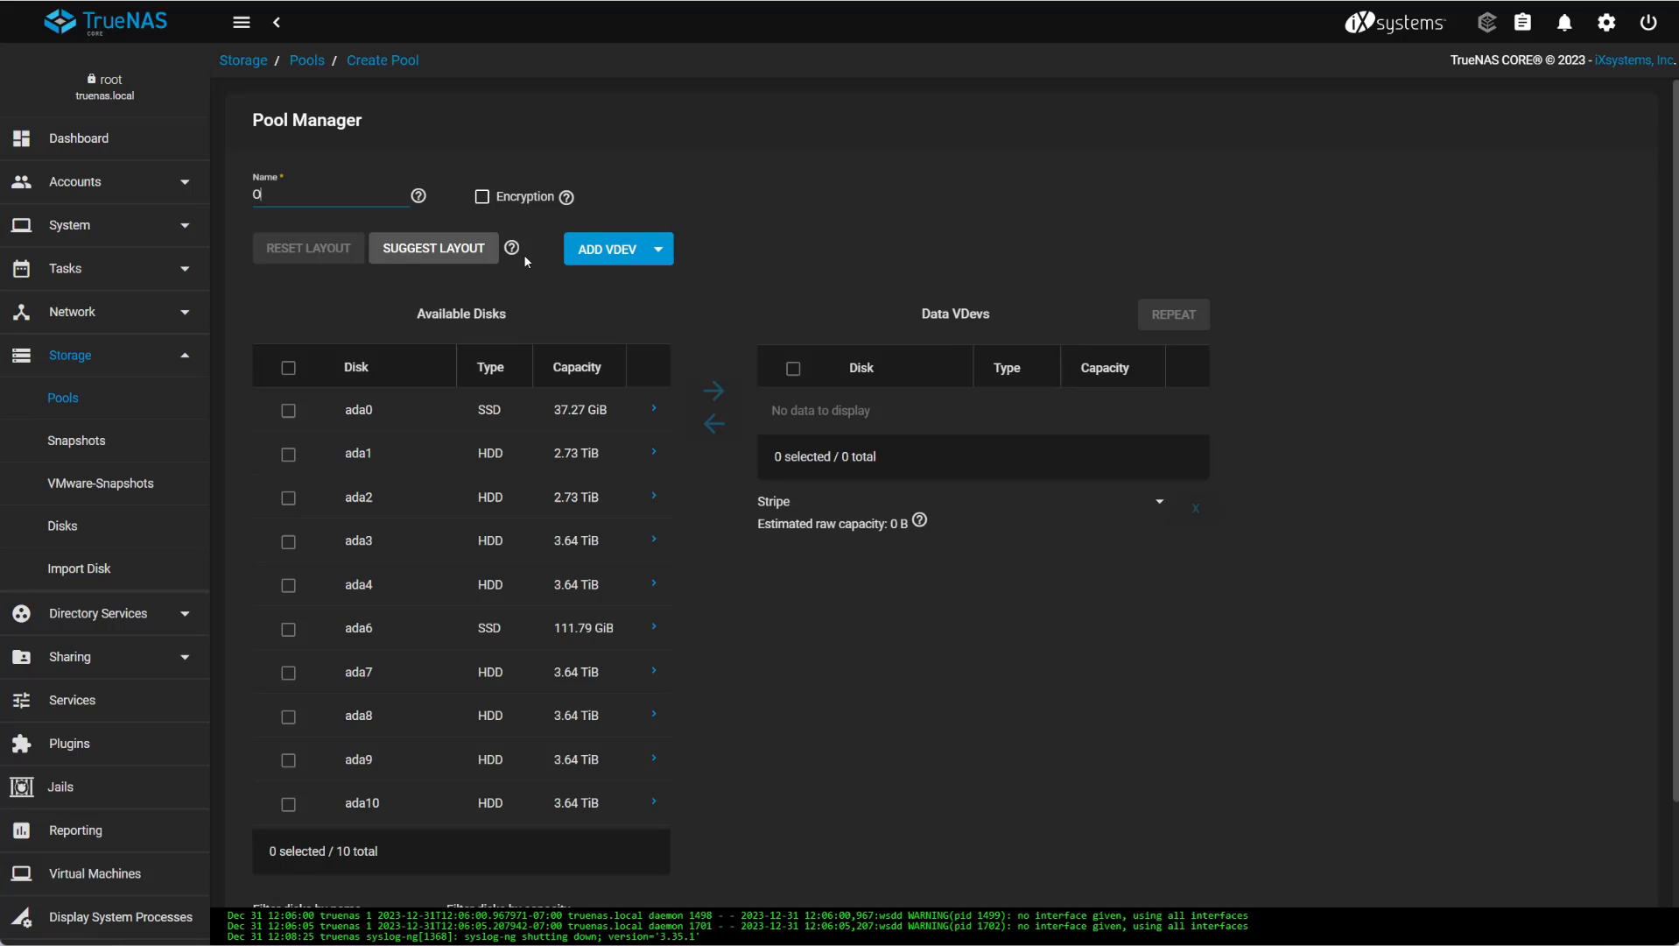
text(eyNAS)
click(289, 453)
click(289, 498)
click(716, 391)
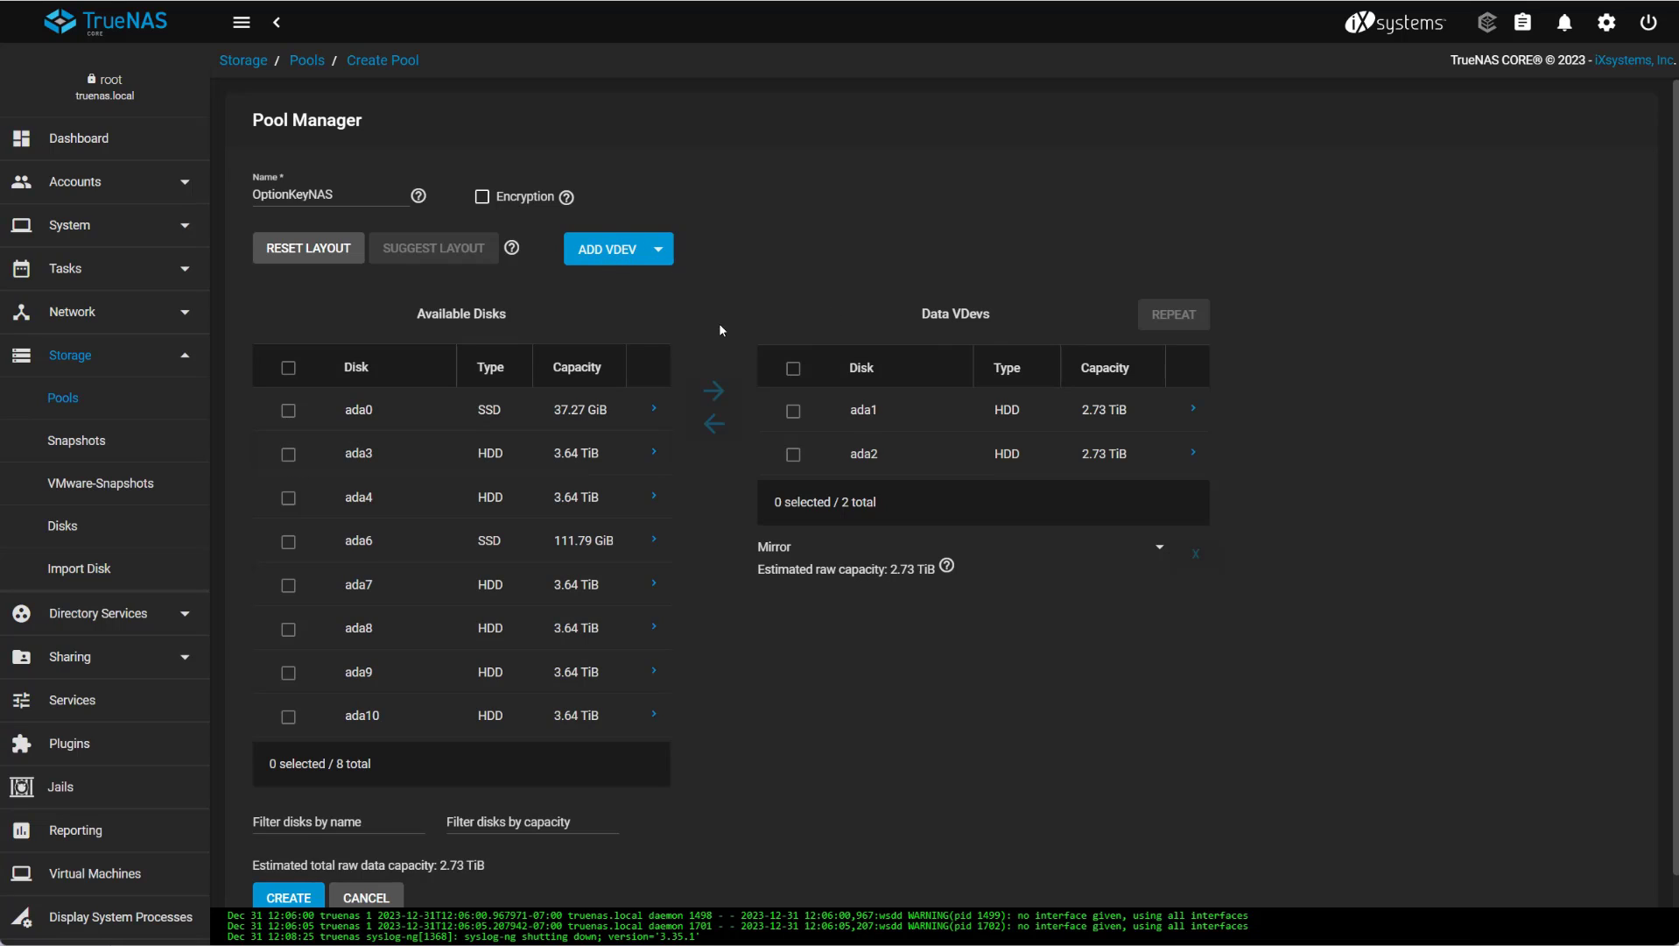
Swap ada1/ada2 out for ada3, ada4 and ada7–ada10 as a 14.55 TiB Raid-z2 data vdev.
click(793, 367)
click(714, 424)
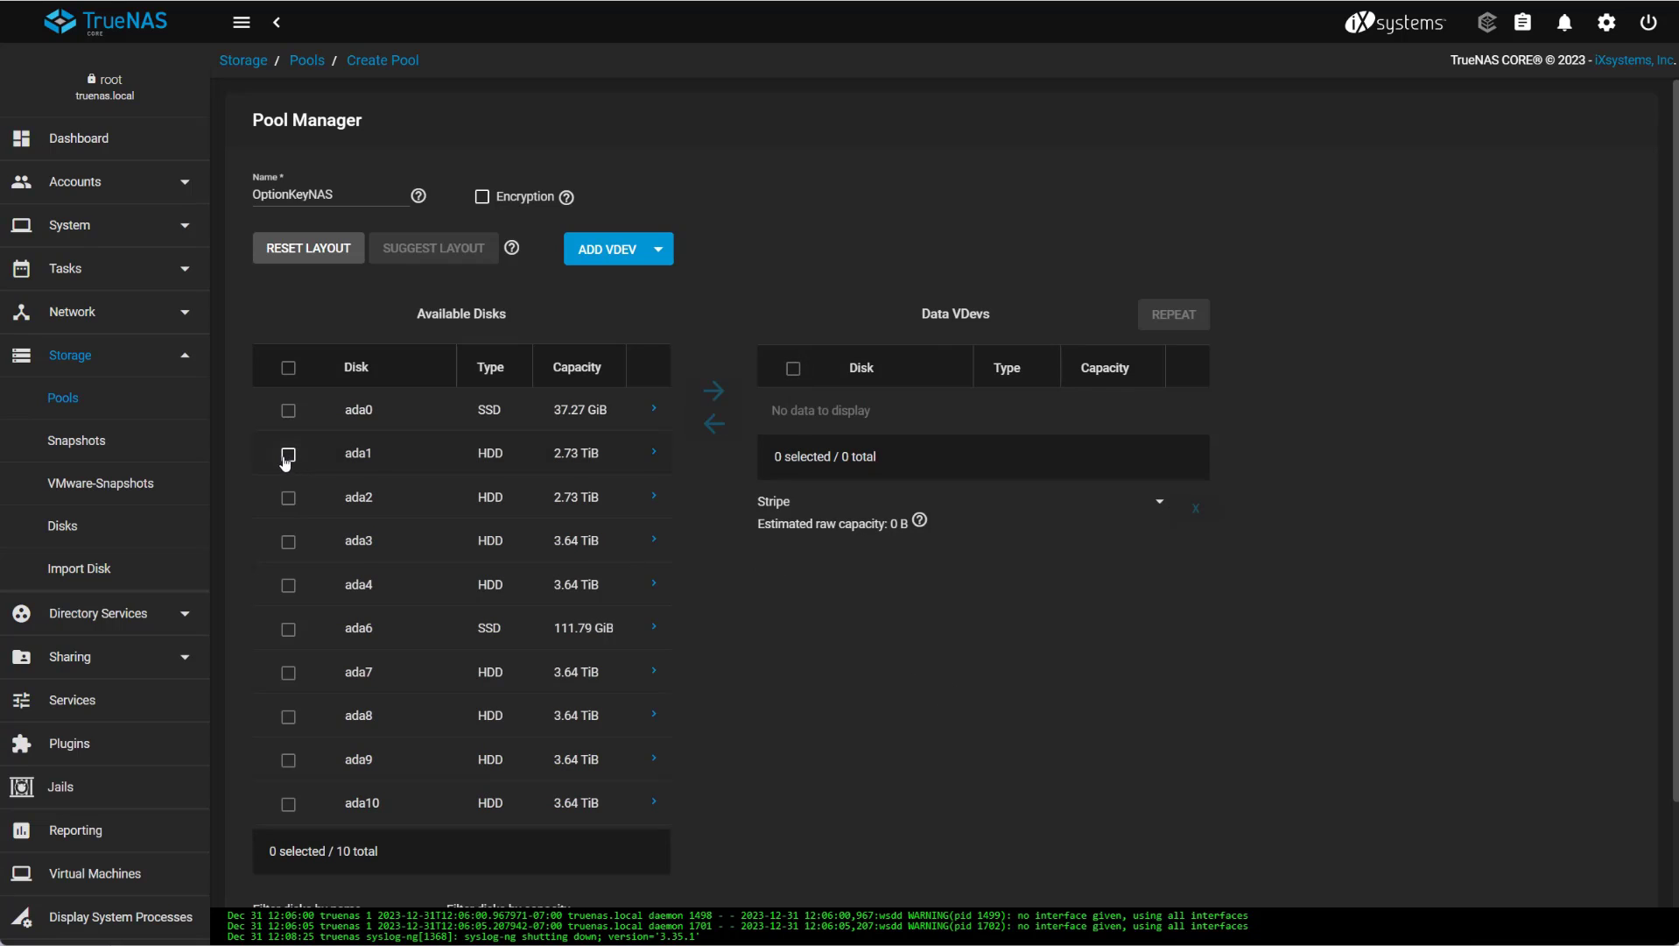
click(286, 543)
click(288, 586)
click(288, 672)
click(289, 718)
click(288, 761)
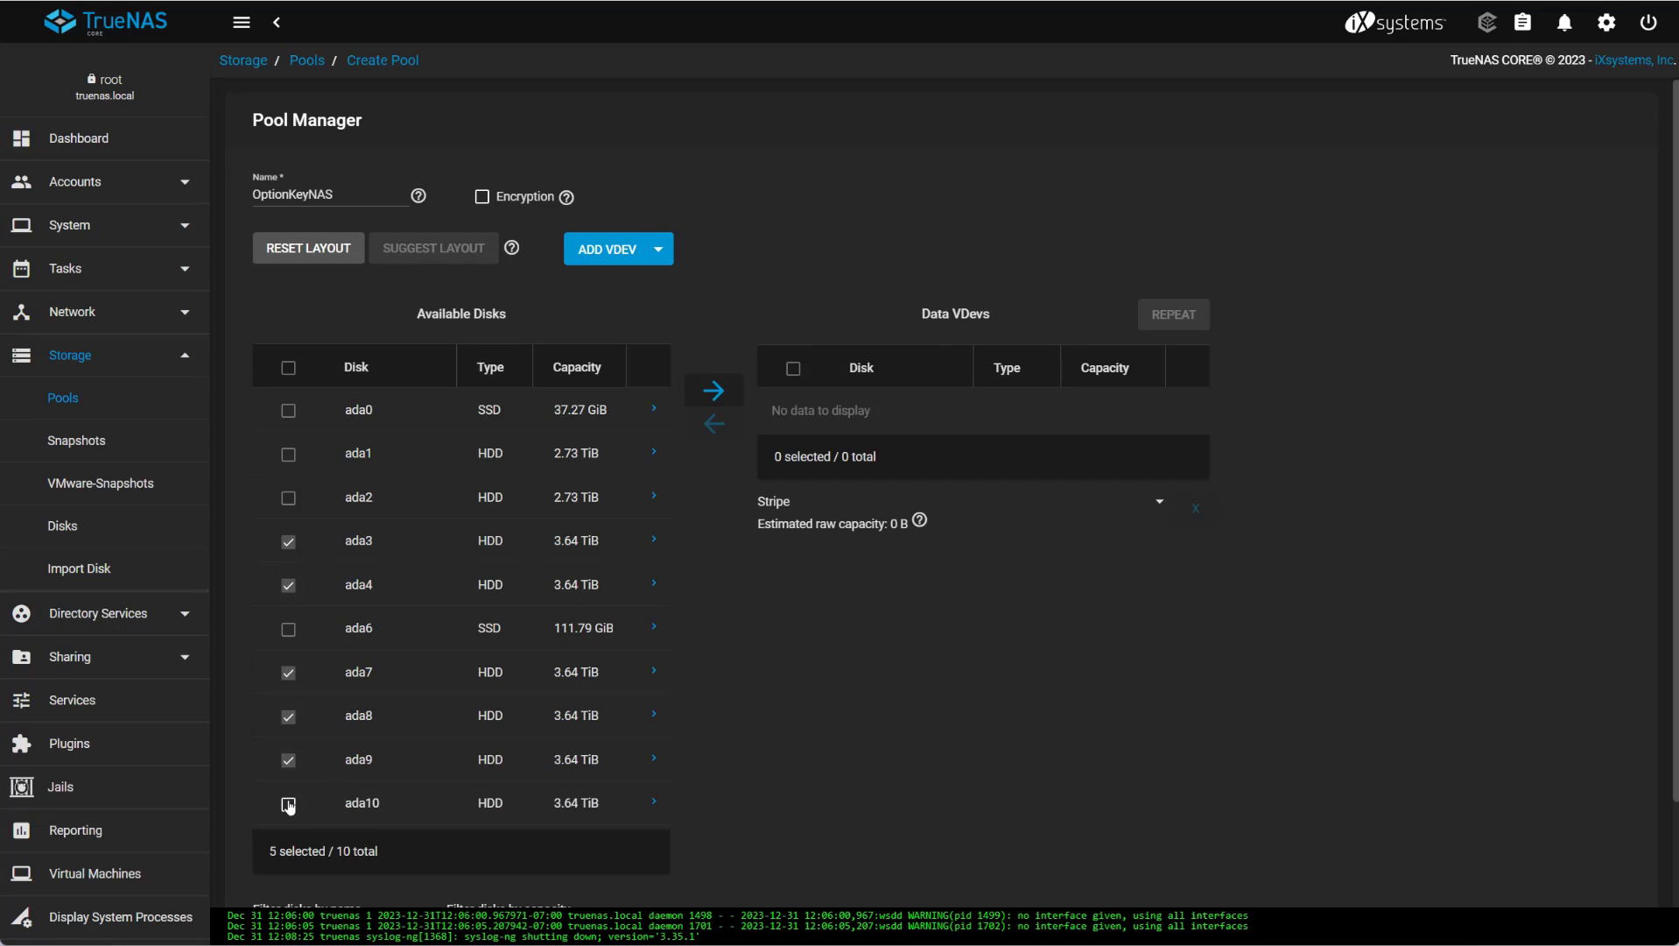
click(288, 804)
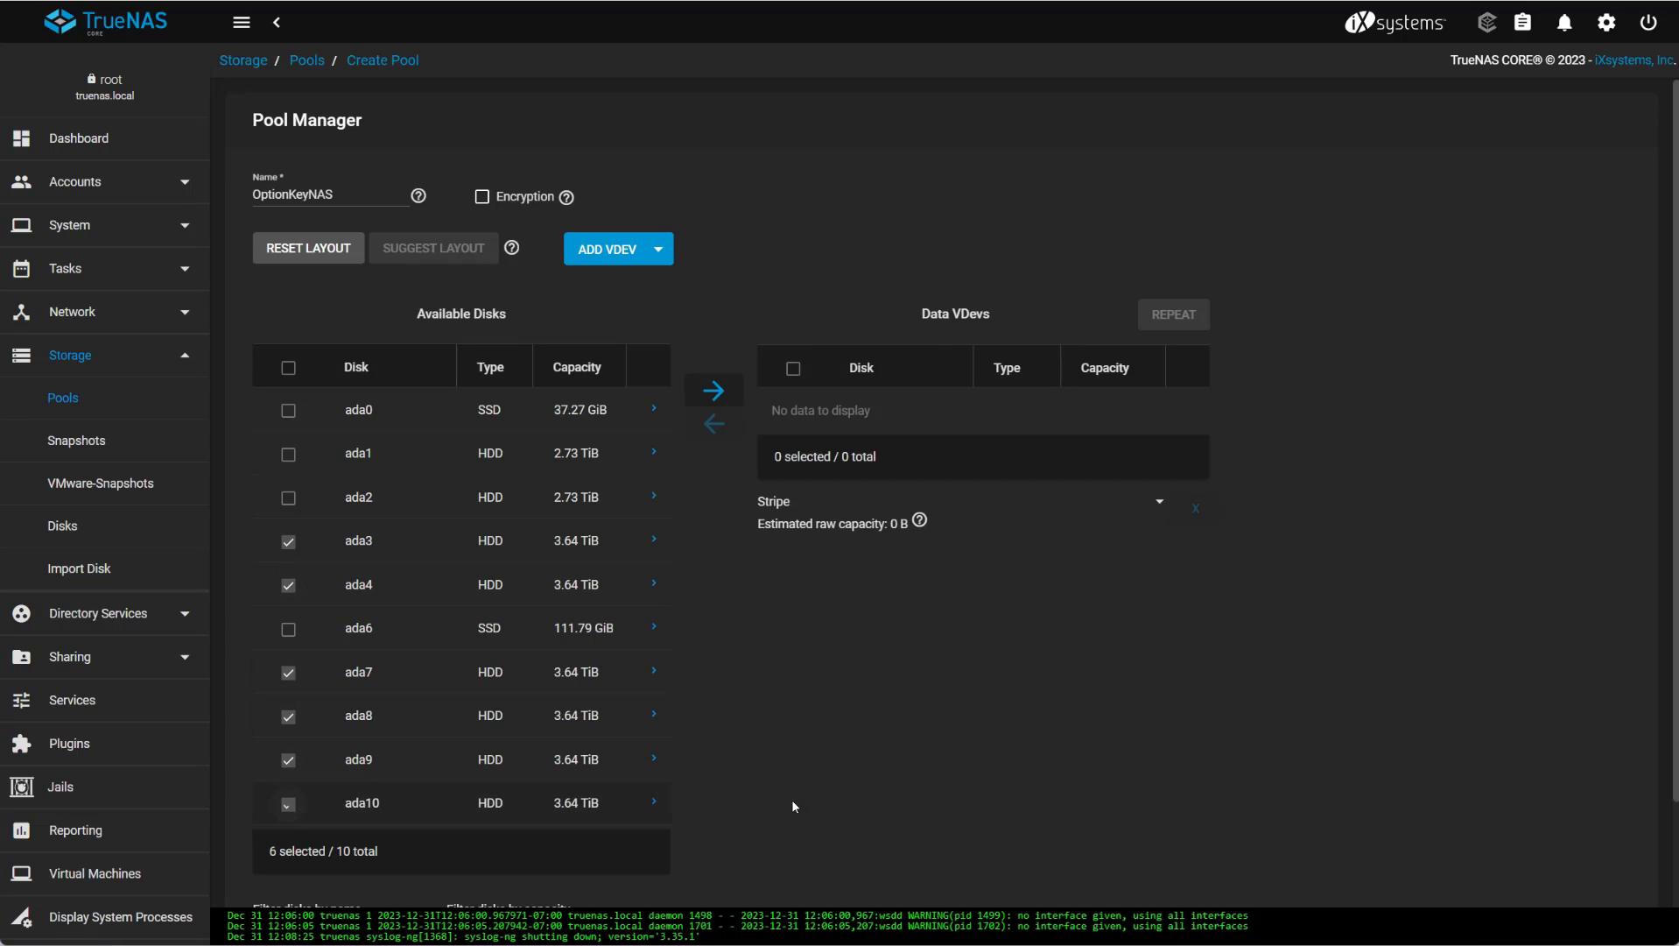
click(714, 390)
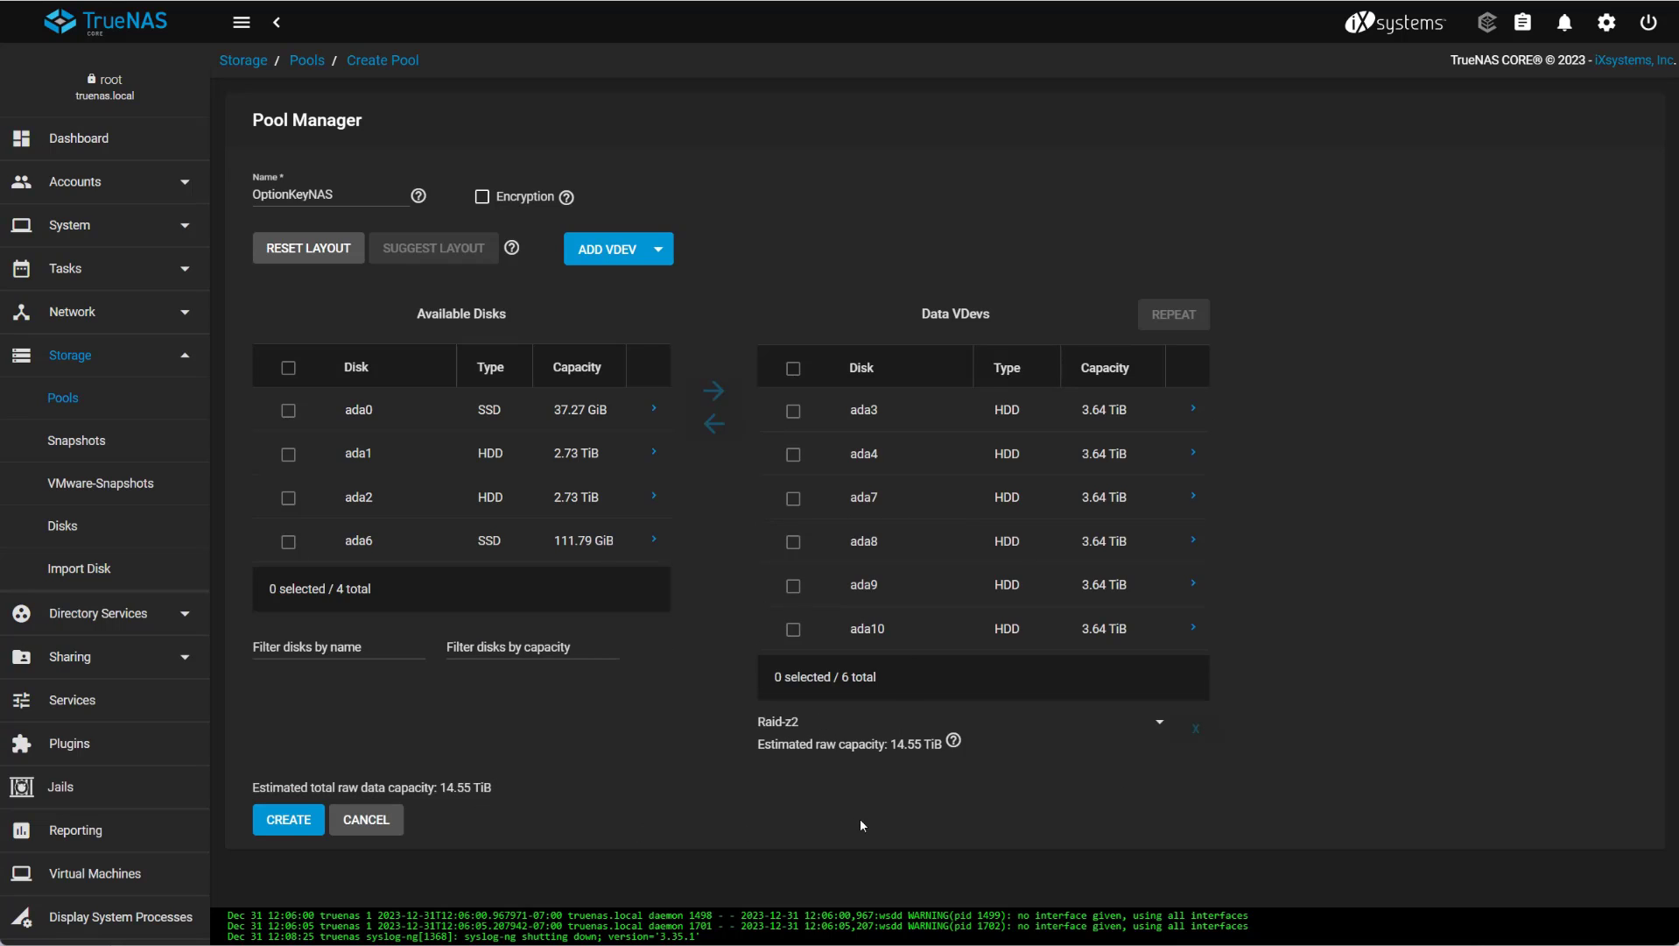
Switch the vdev layout among Raid-z, Raid-z3 and Raid-z2 to compare capacities.
click(1161, 725)
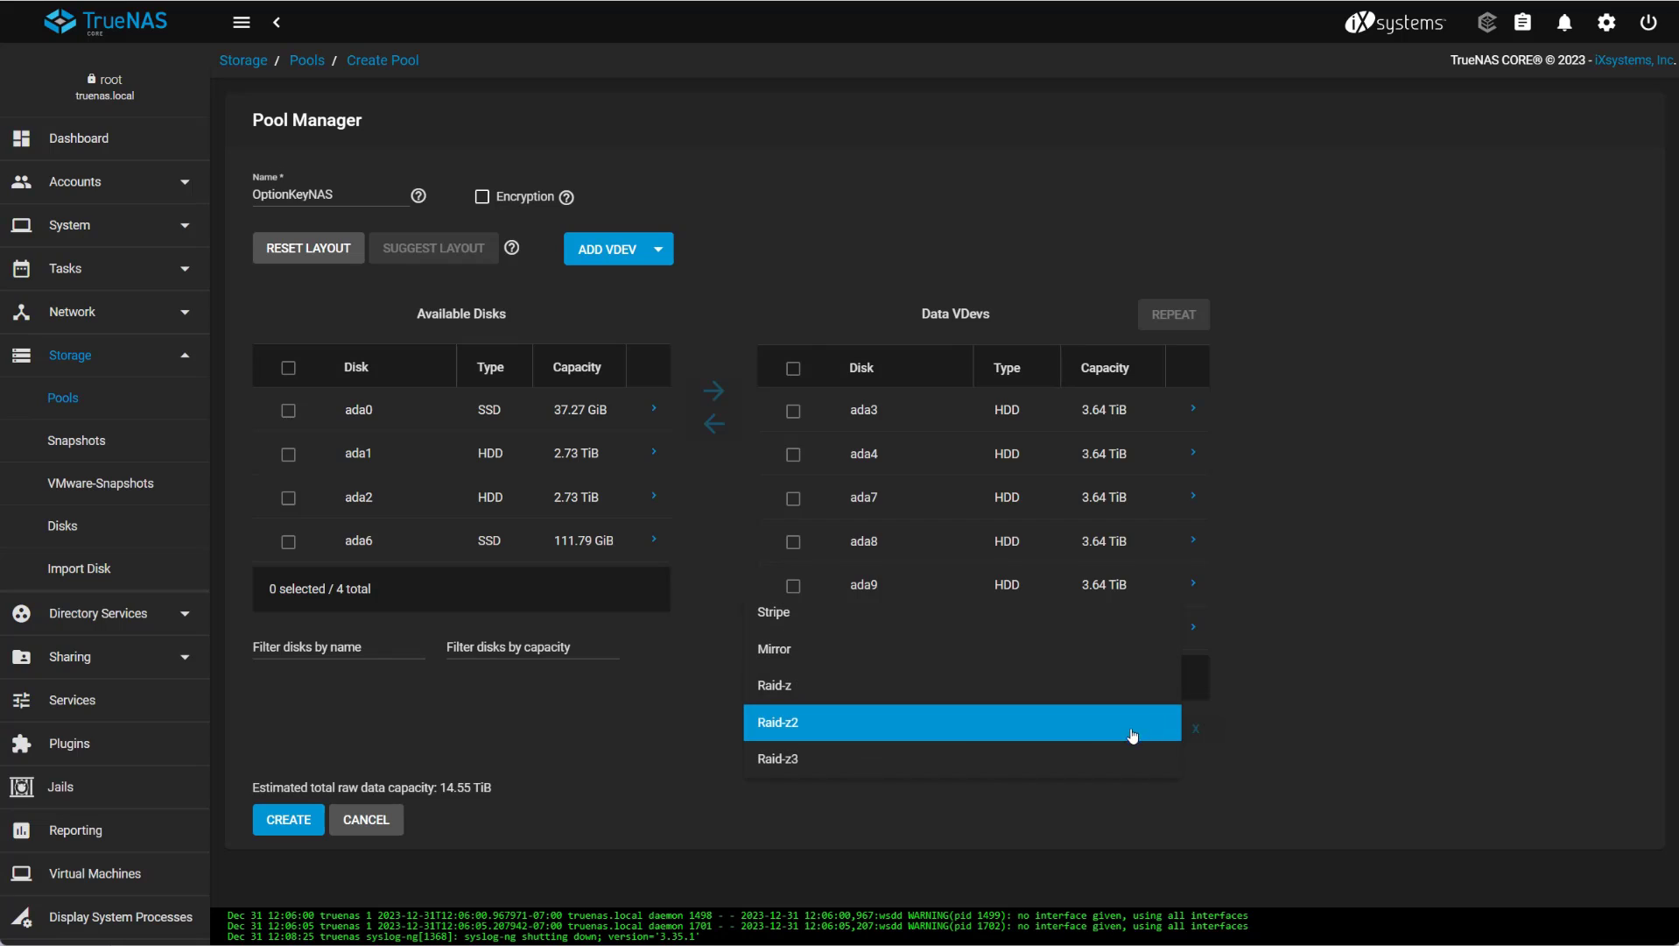
click(898, 699)
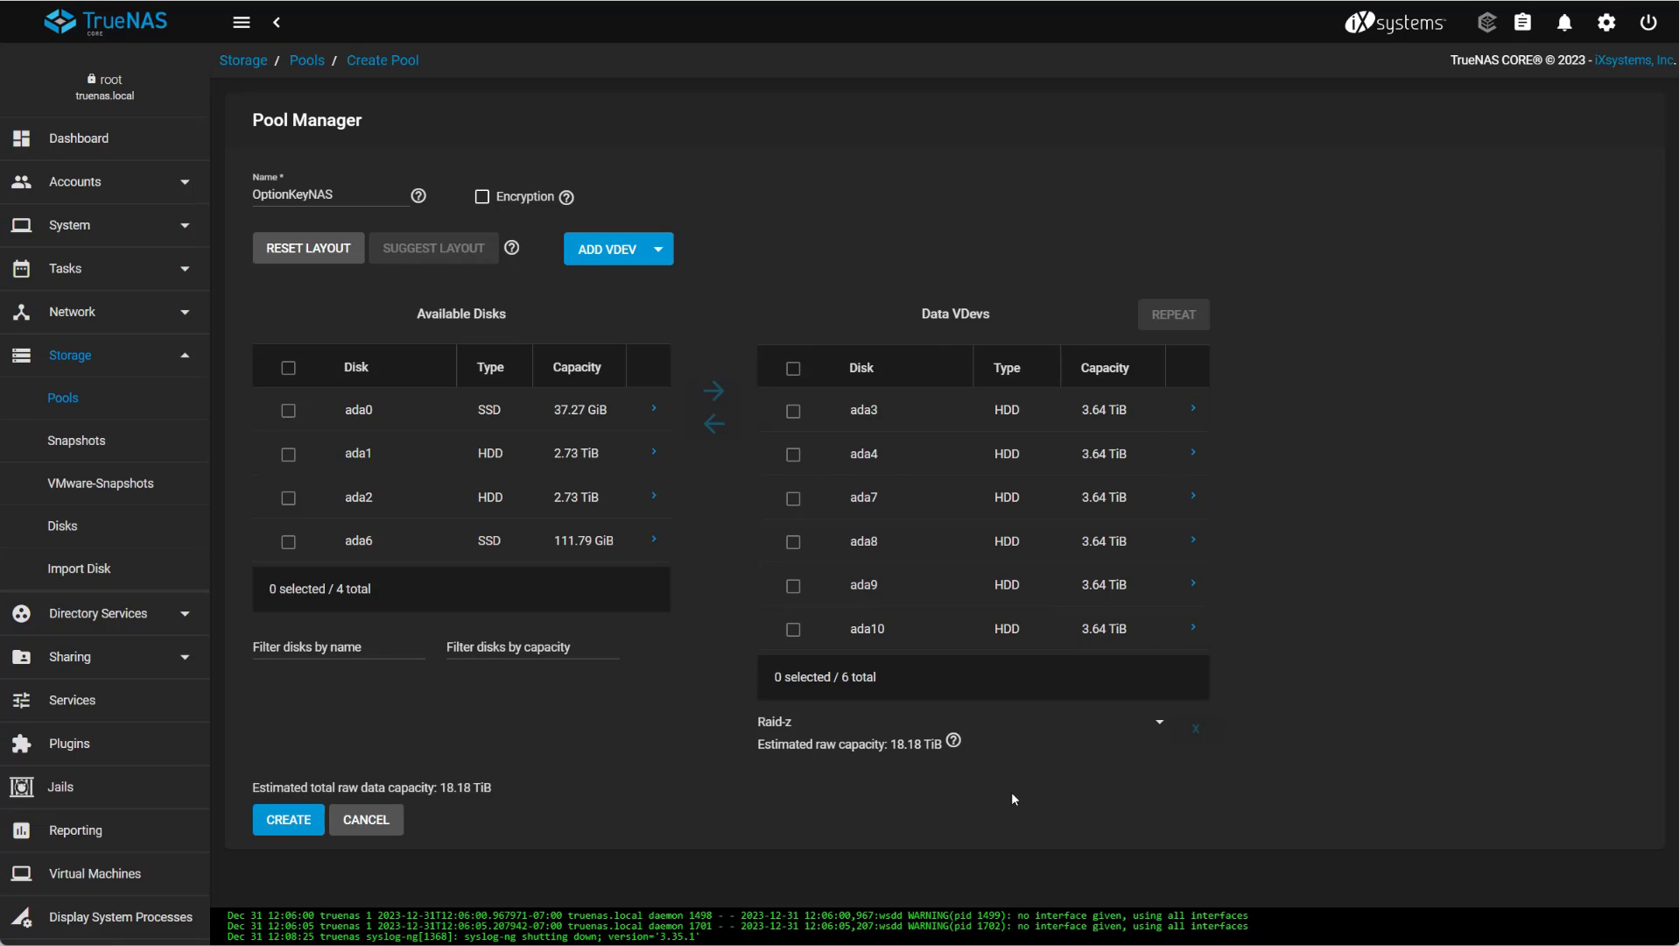
click(1158, 723)
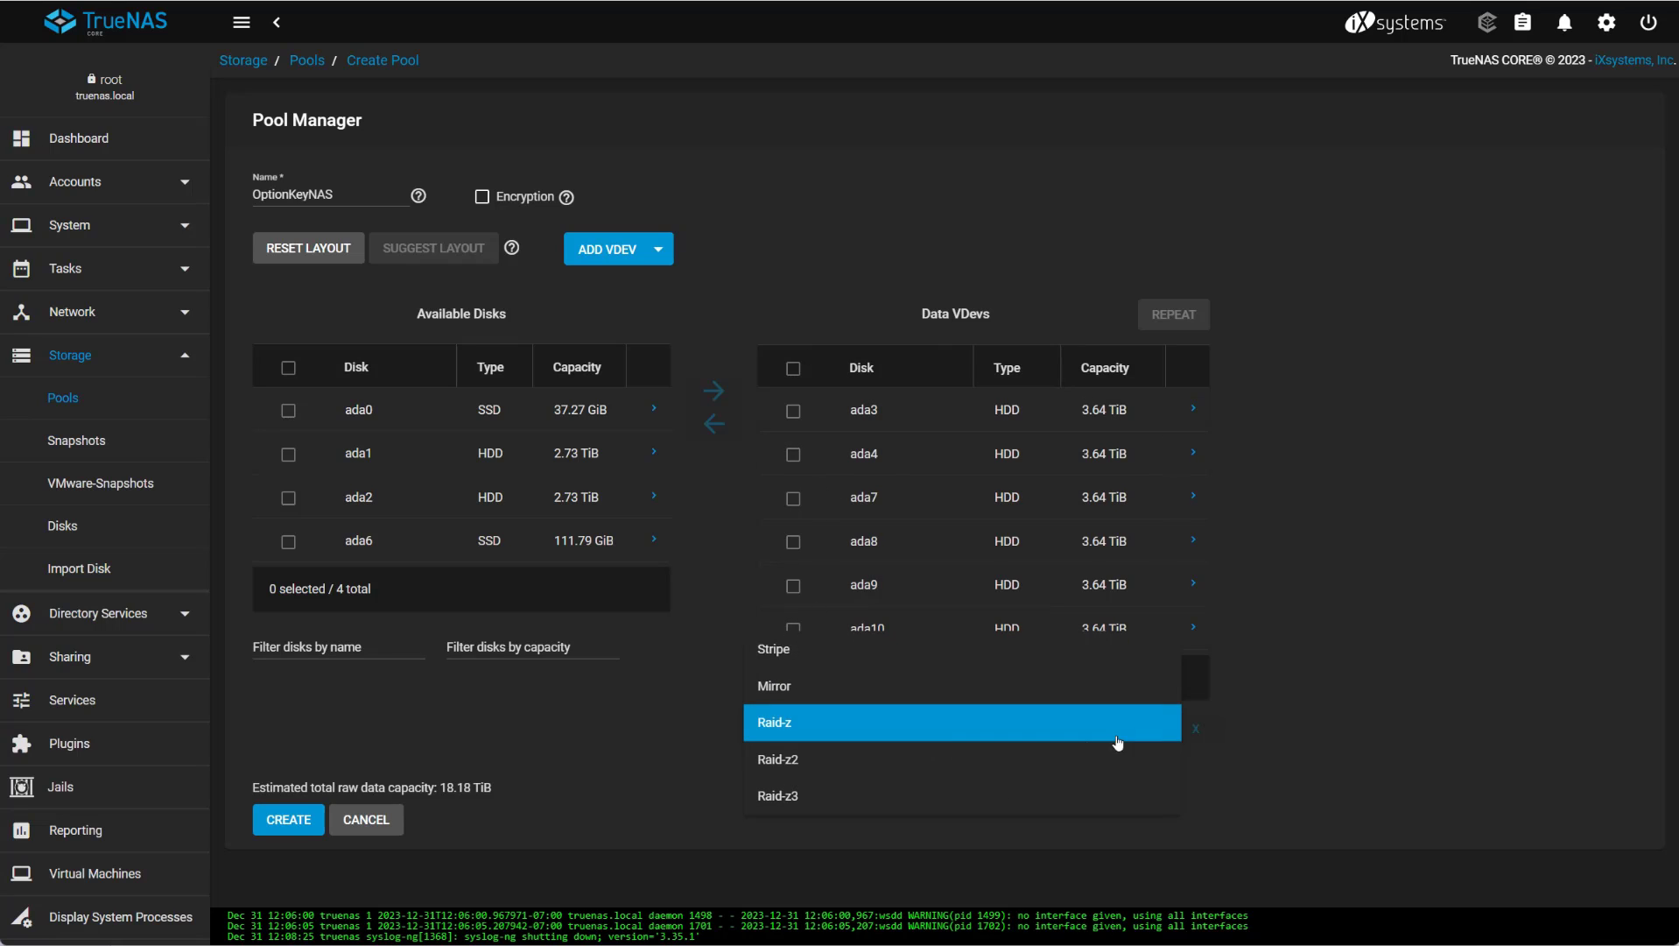
click(849, 799)
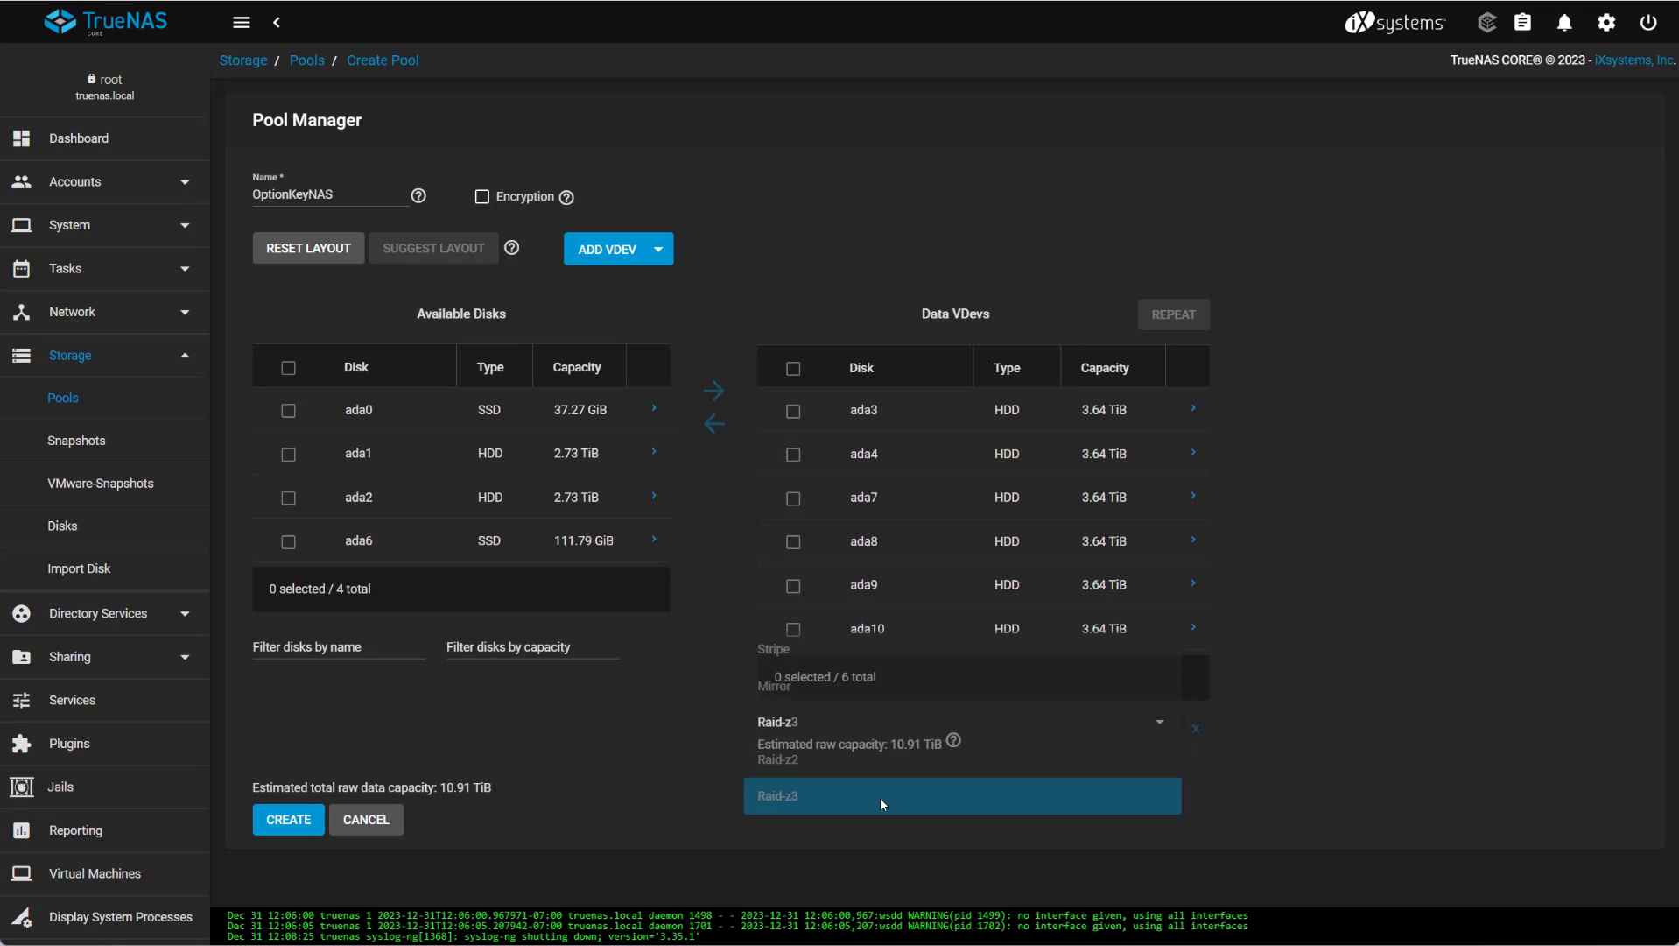
click(1158, 727)
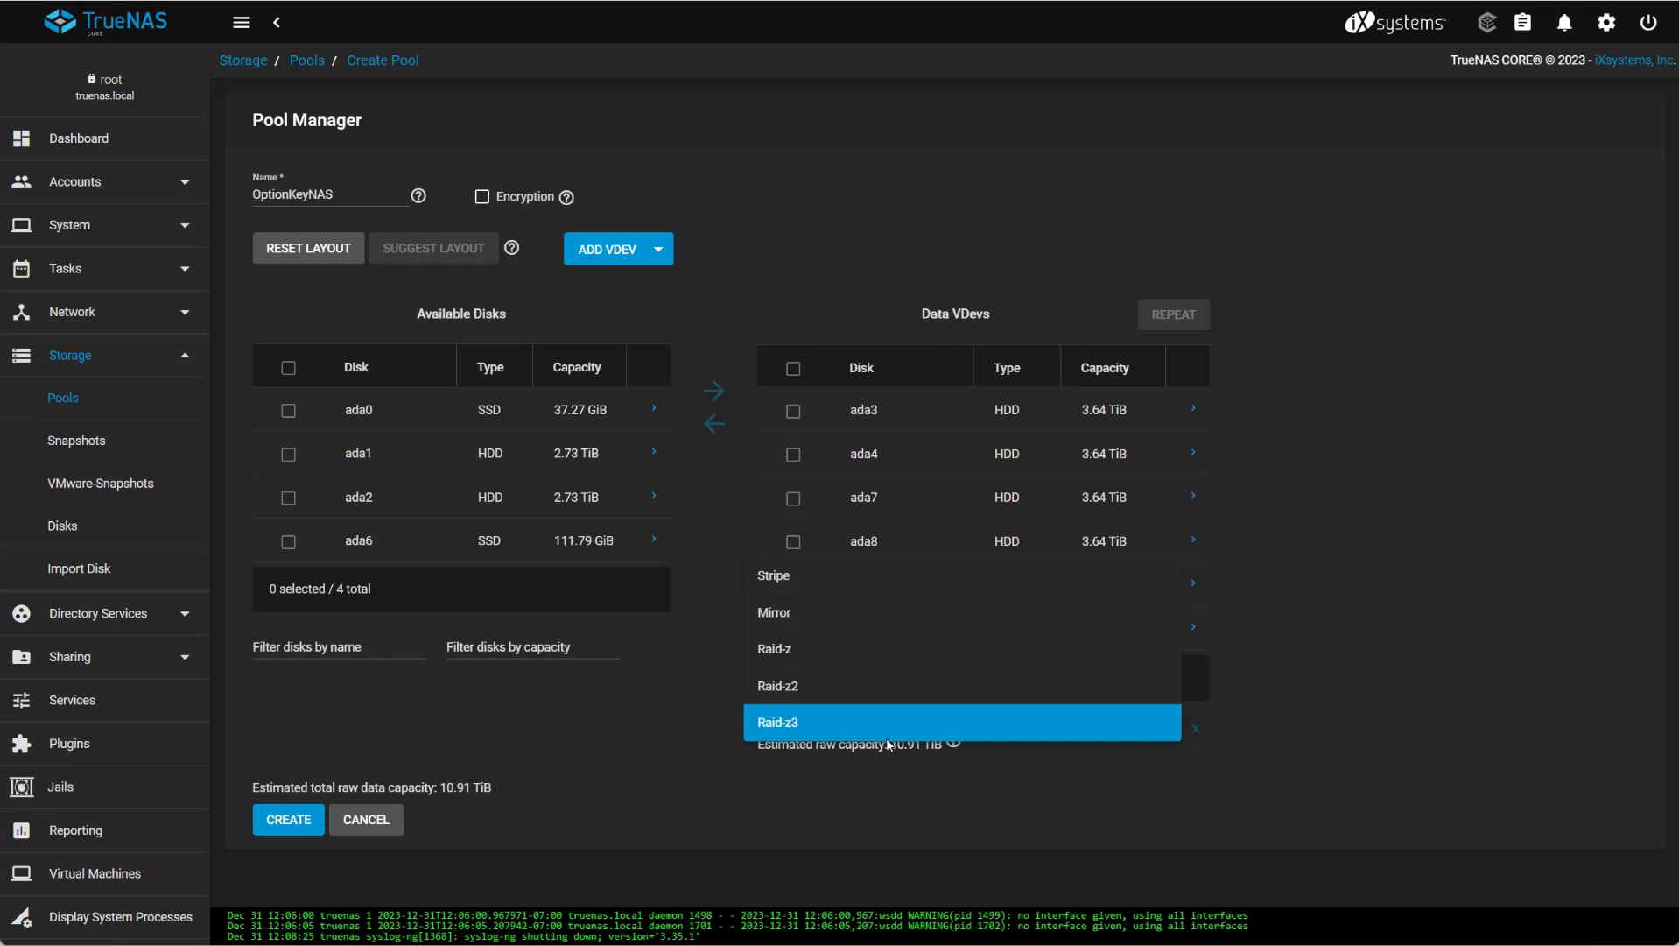
click(809, 685)
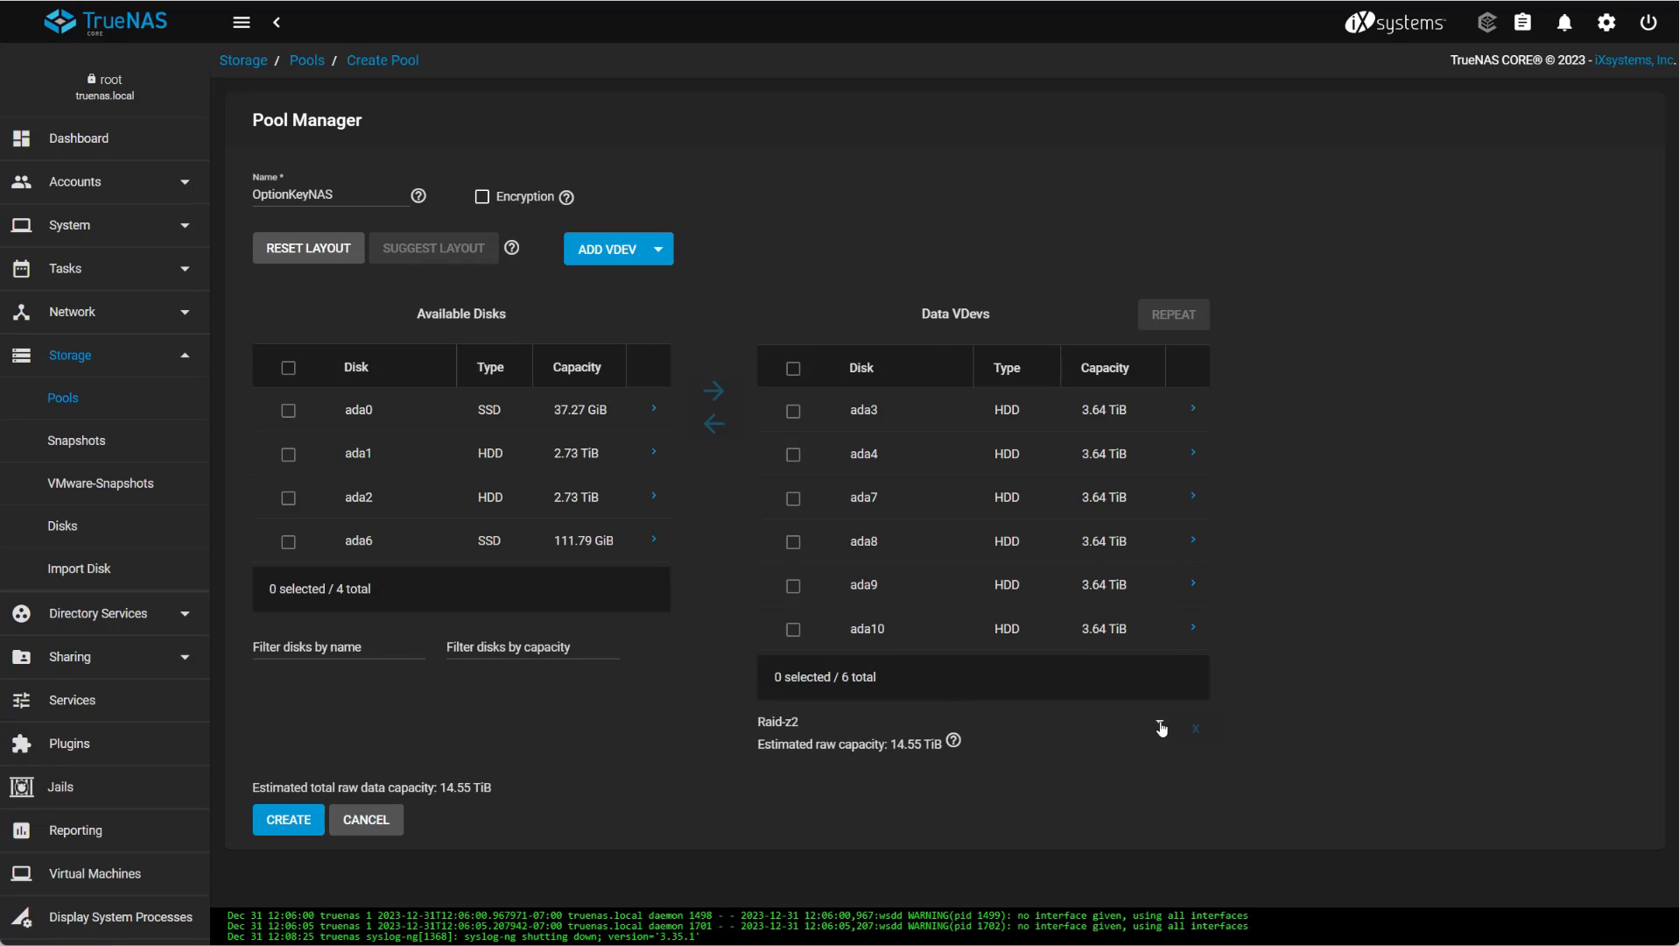
click(1160, 725)
click(858, 688)
Return all six disks to available disks and mark ada1 and ada2.
click(1196, 729)
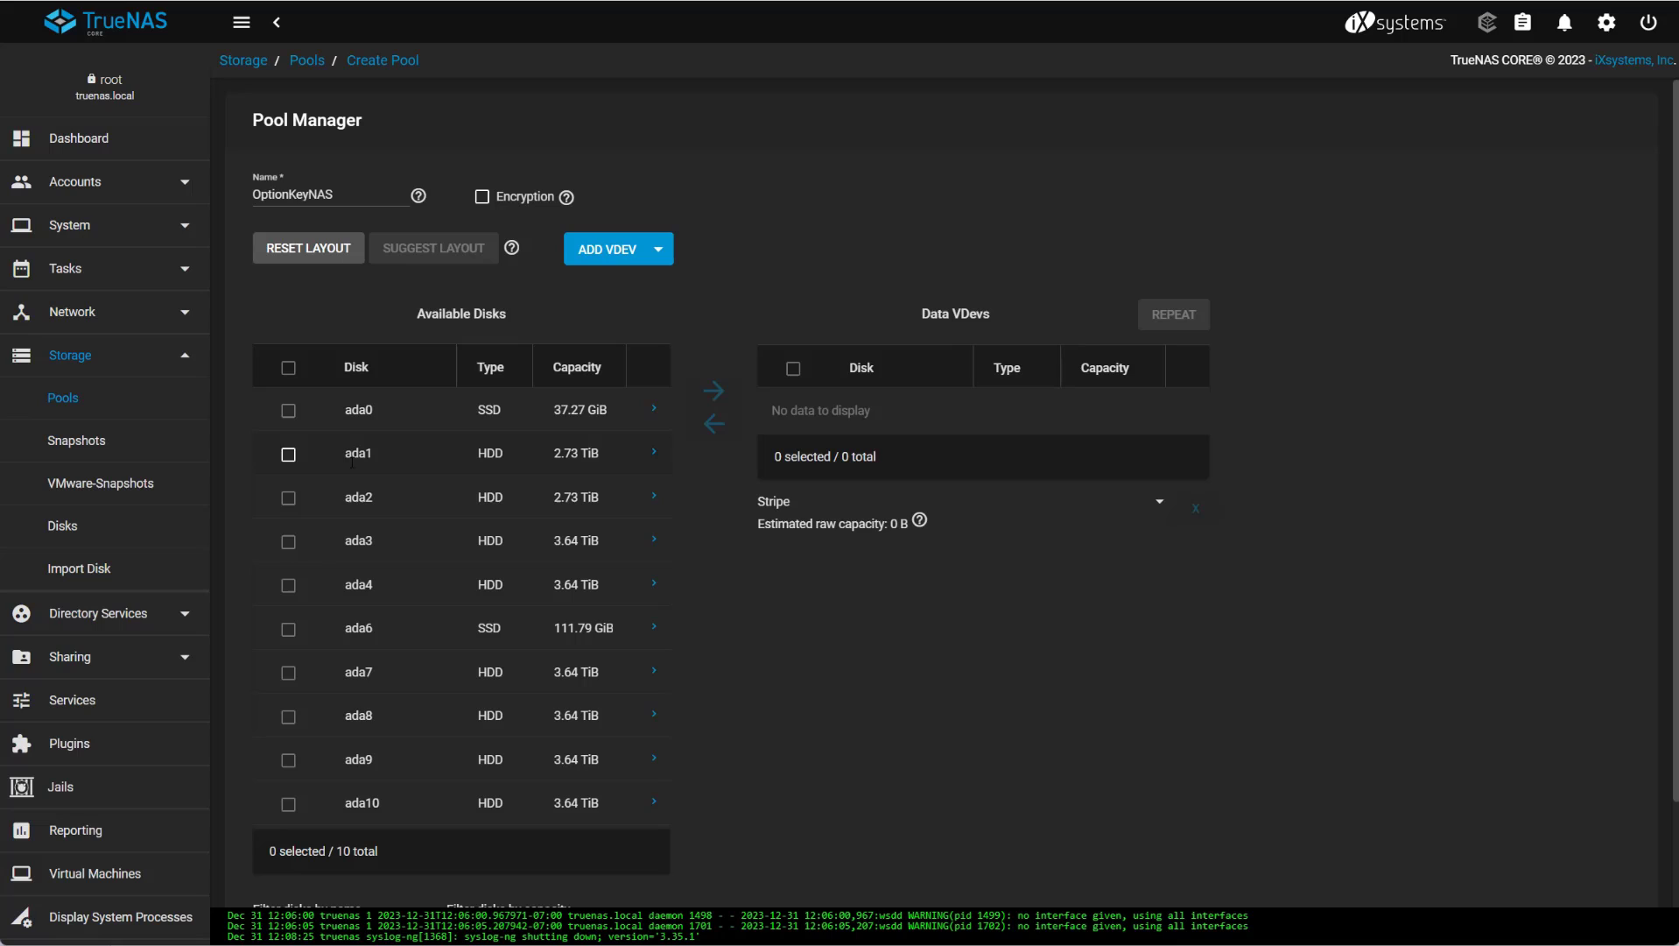
click(289, 454)
click(289, 497)
Make ada1/ada2 the first mirror and add a second data vdev mirroring ada3 and ada4.
click(705, 393)
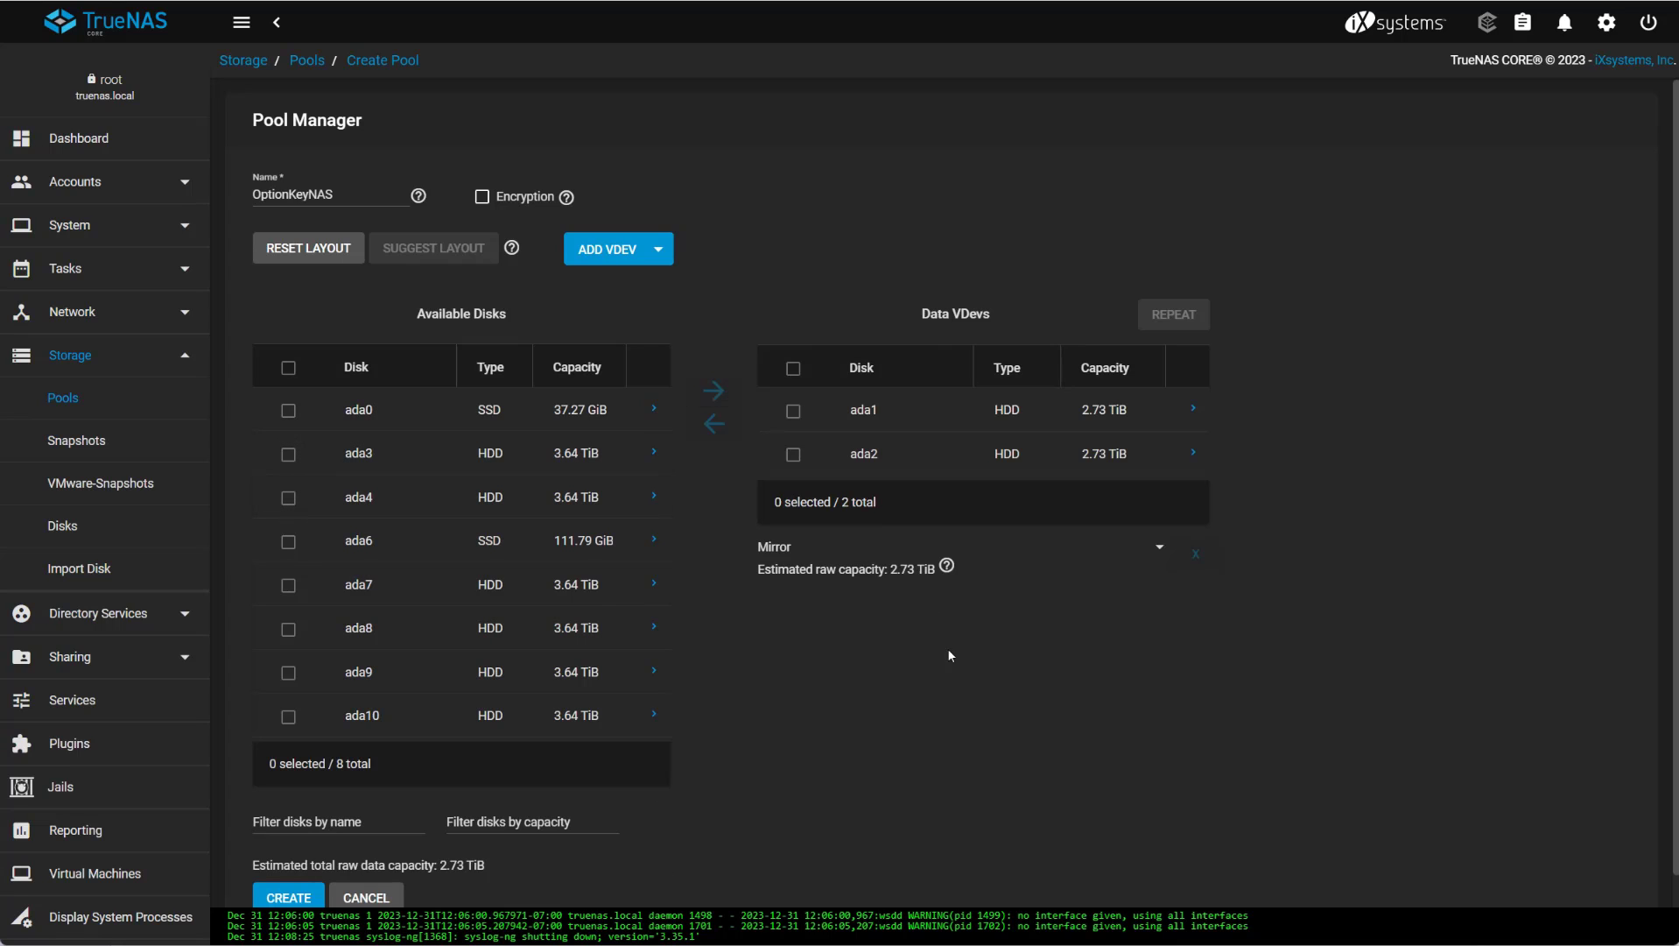
click(657, 249)
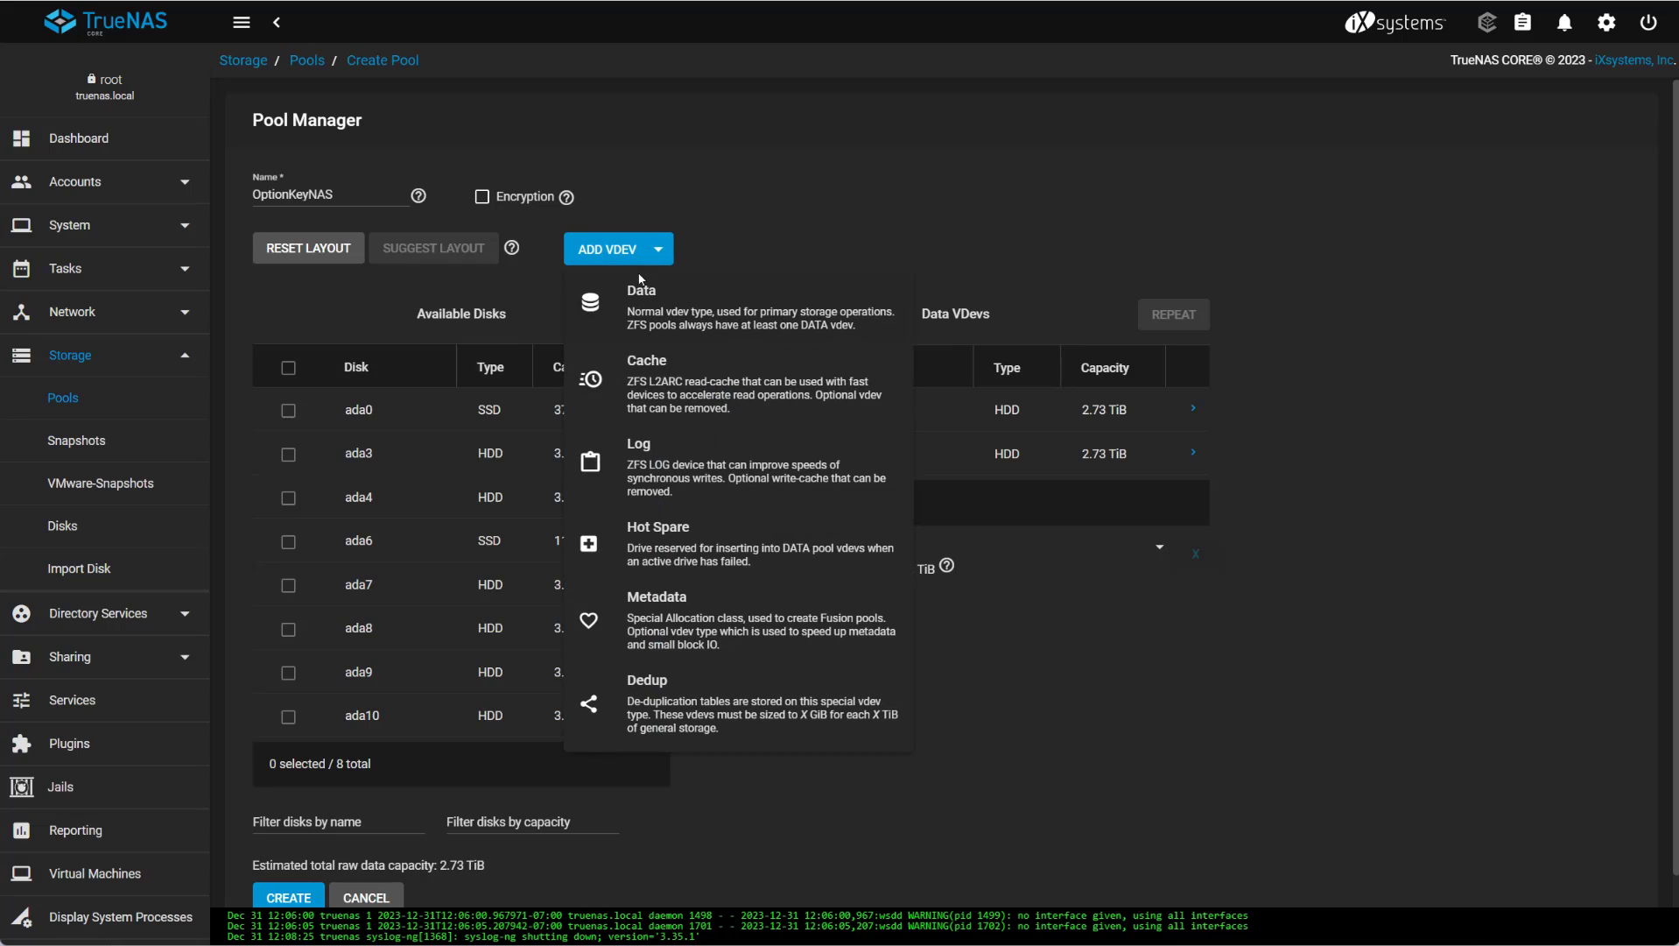
click(618, 313)
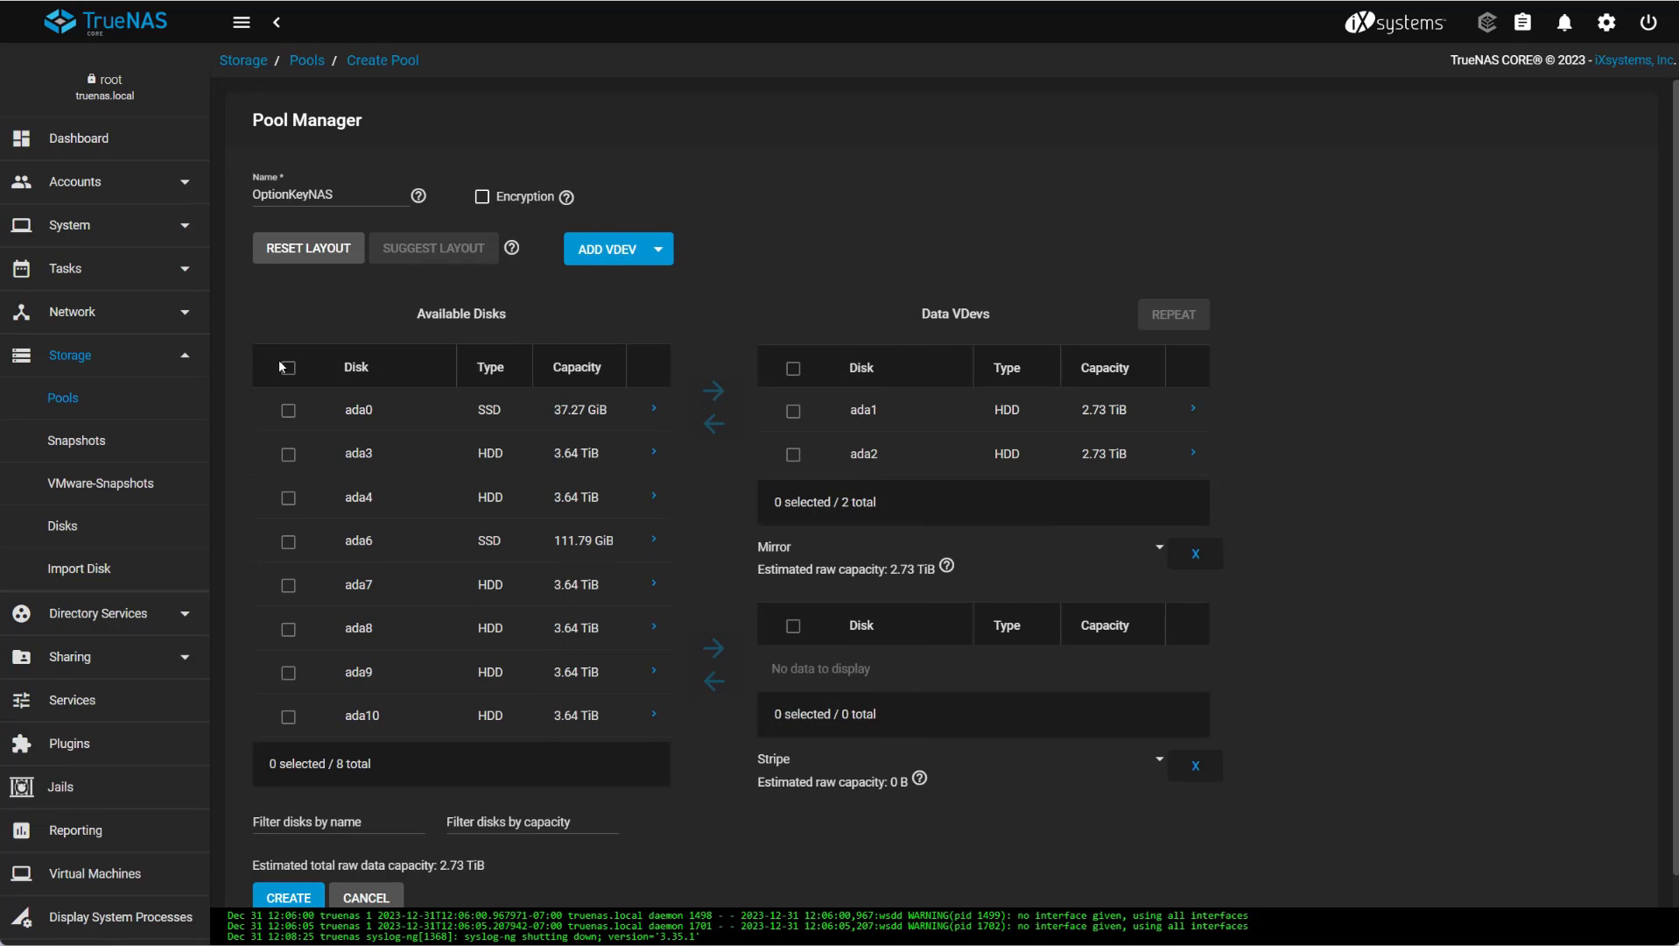
click(288, 455)
click(288, 497)
click(714, 648)
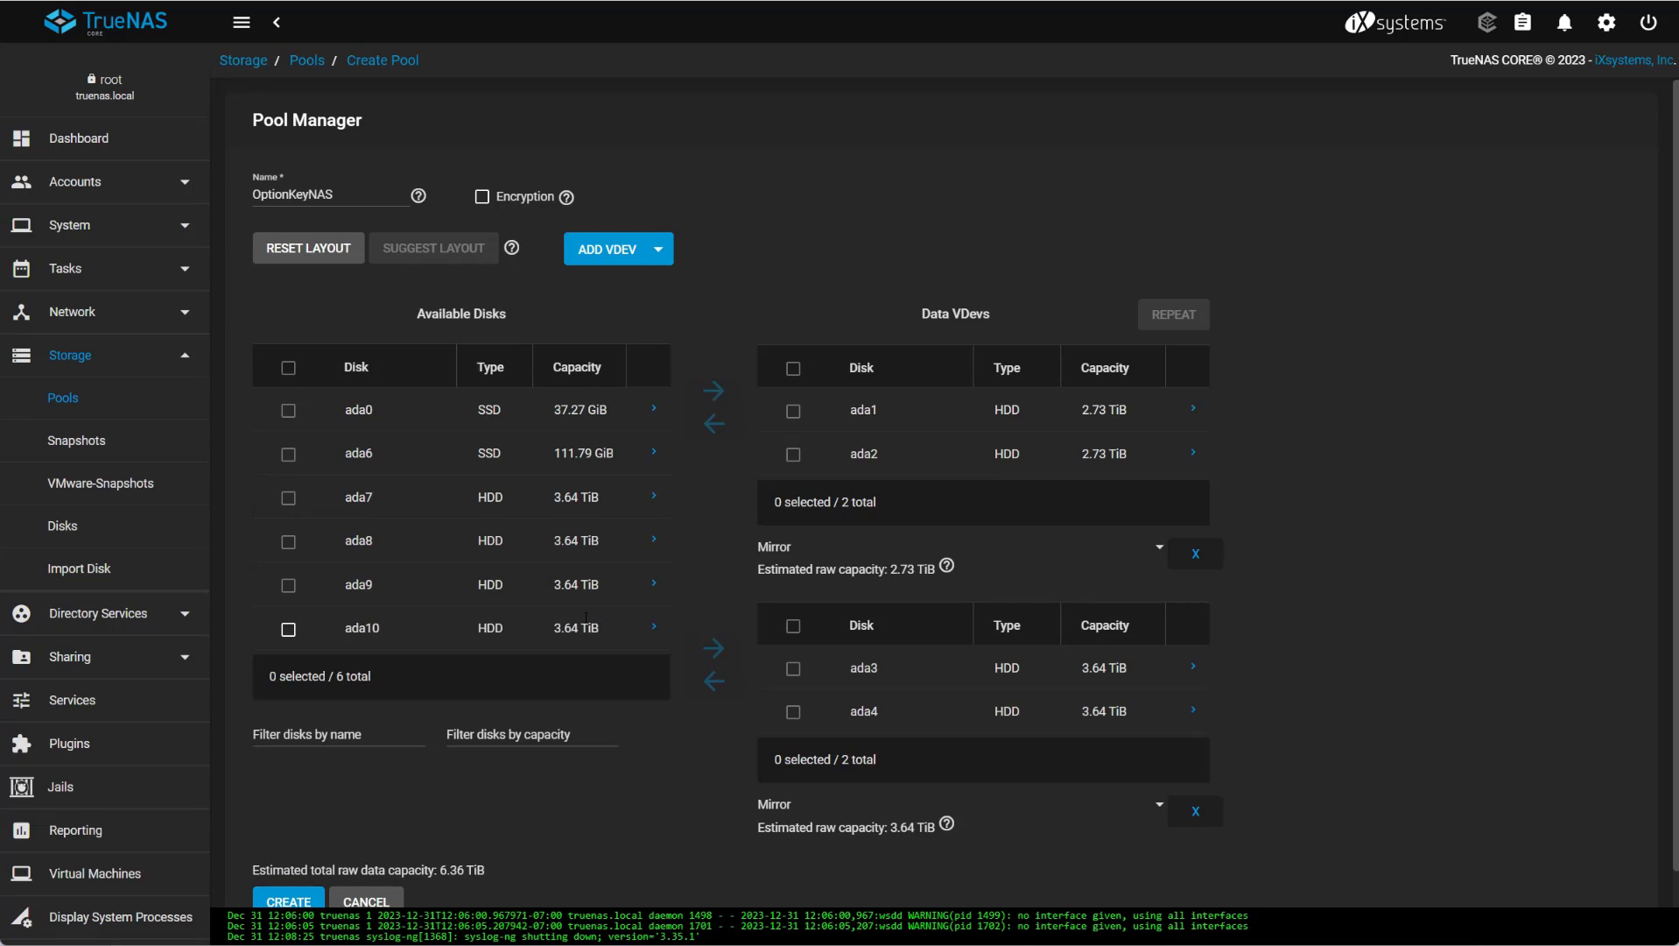
Add a third mirror data vdev with ada7 and ada8.
scroll(526, 569, down, 1)
click(626, 215)
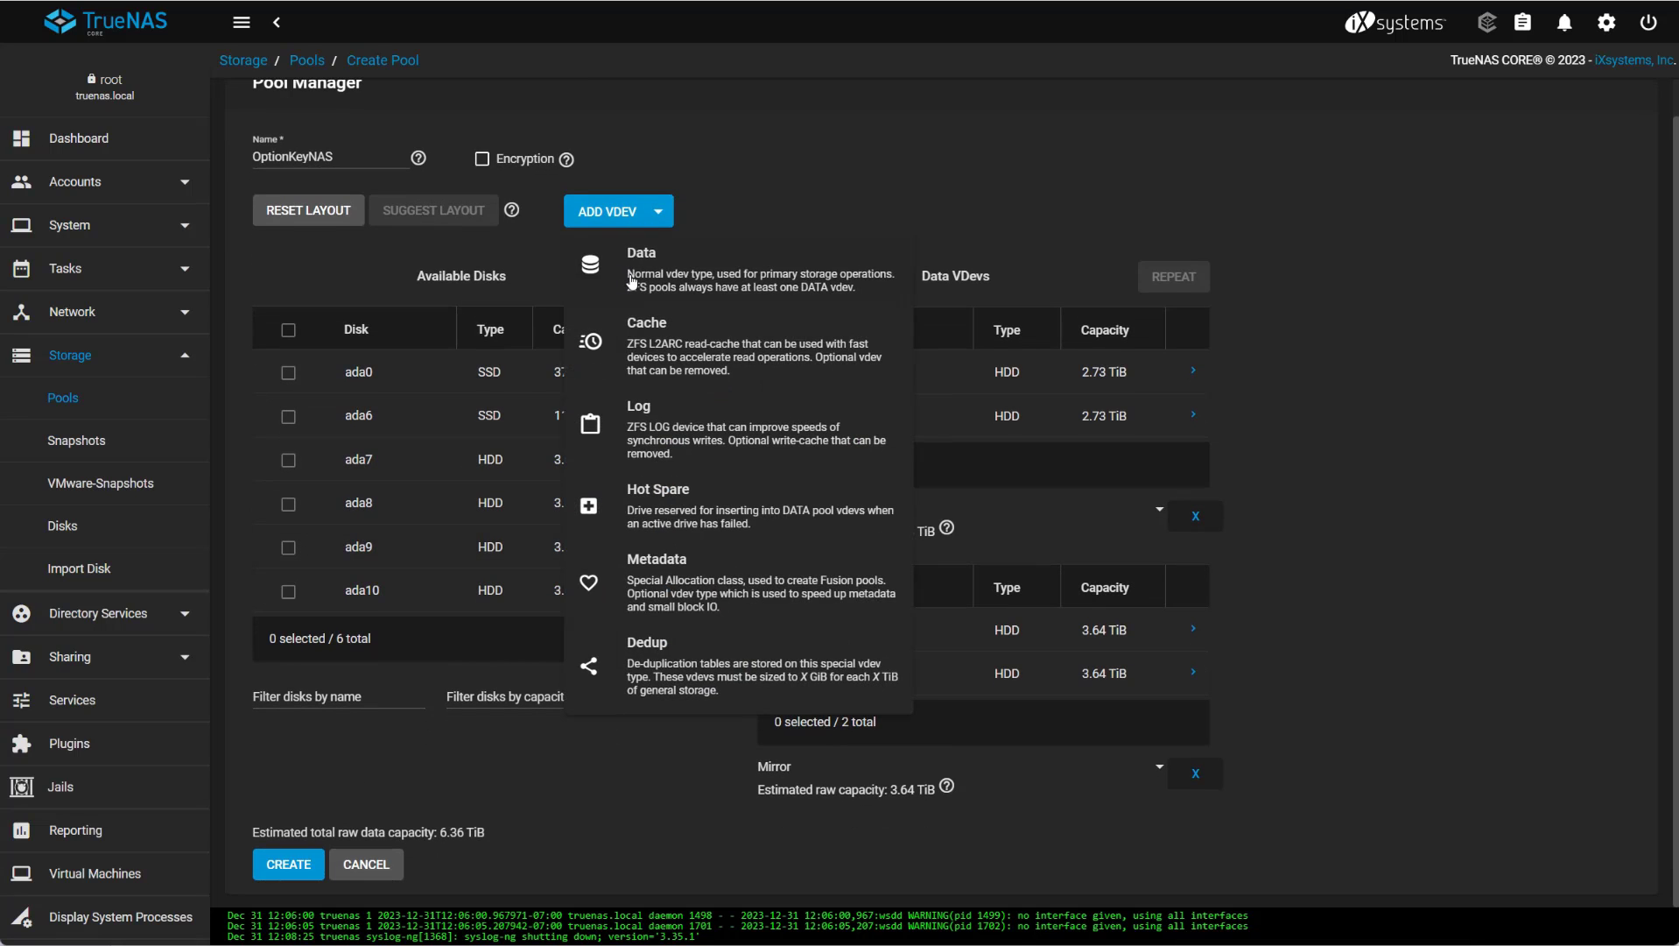
click(631, 282)
scroll(766, 701, down, 5)
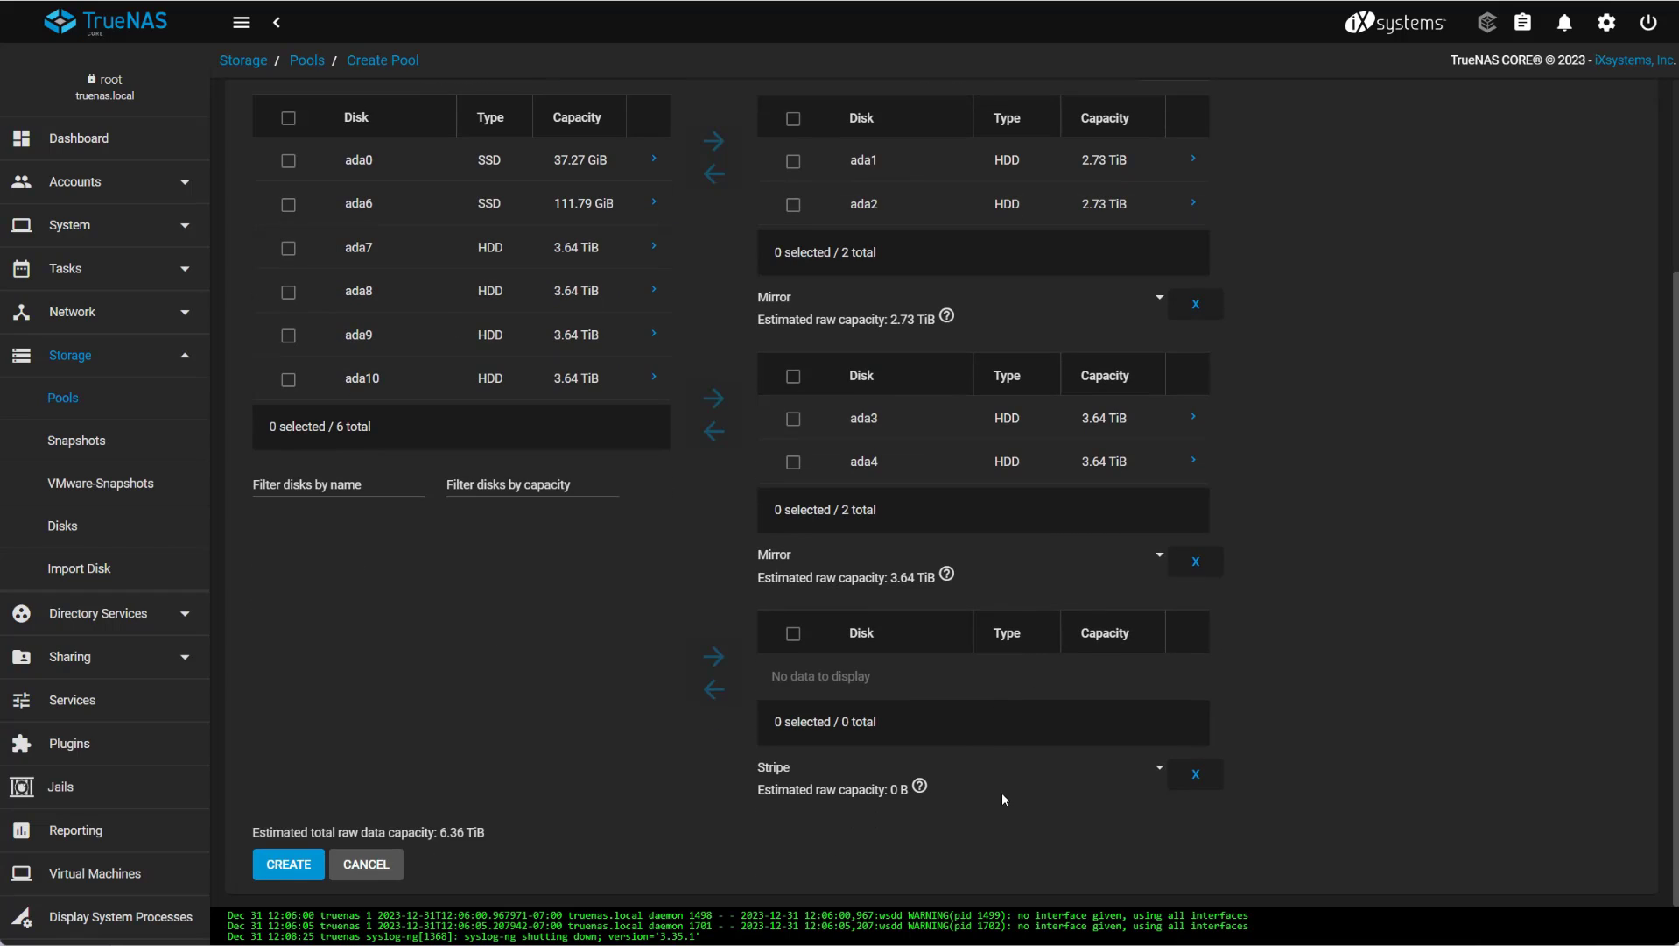
click(288, 248)
click(288, 294)
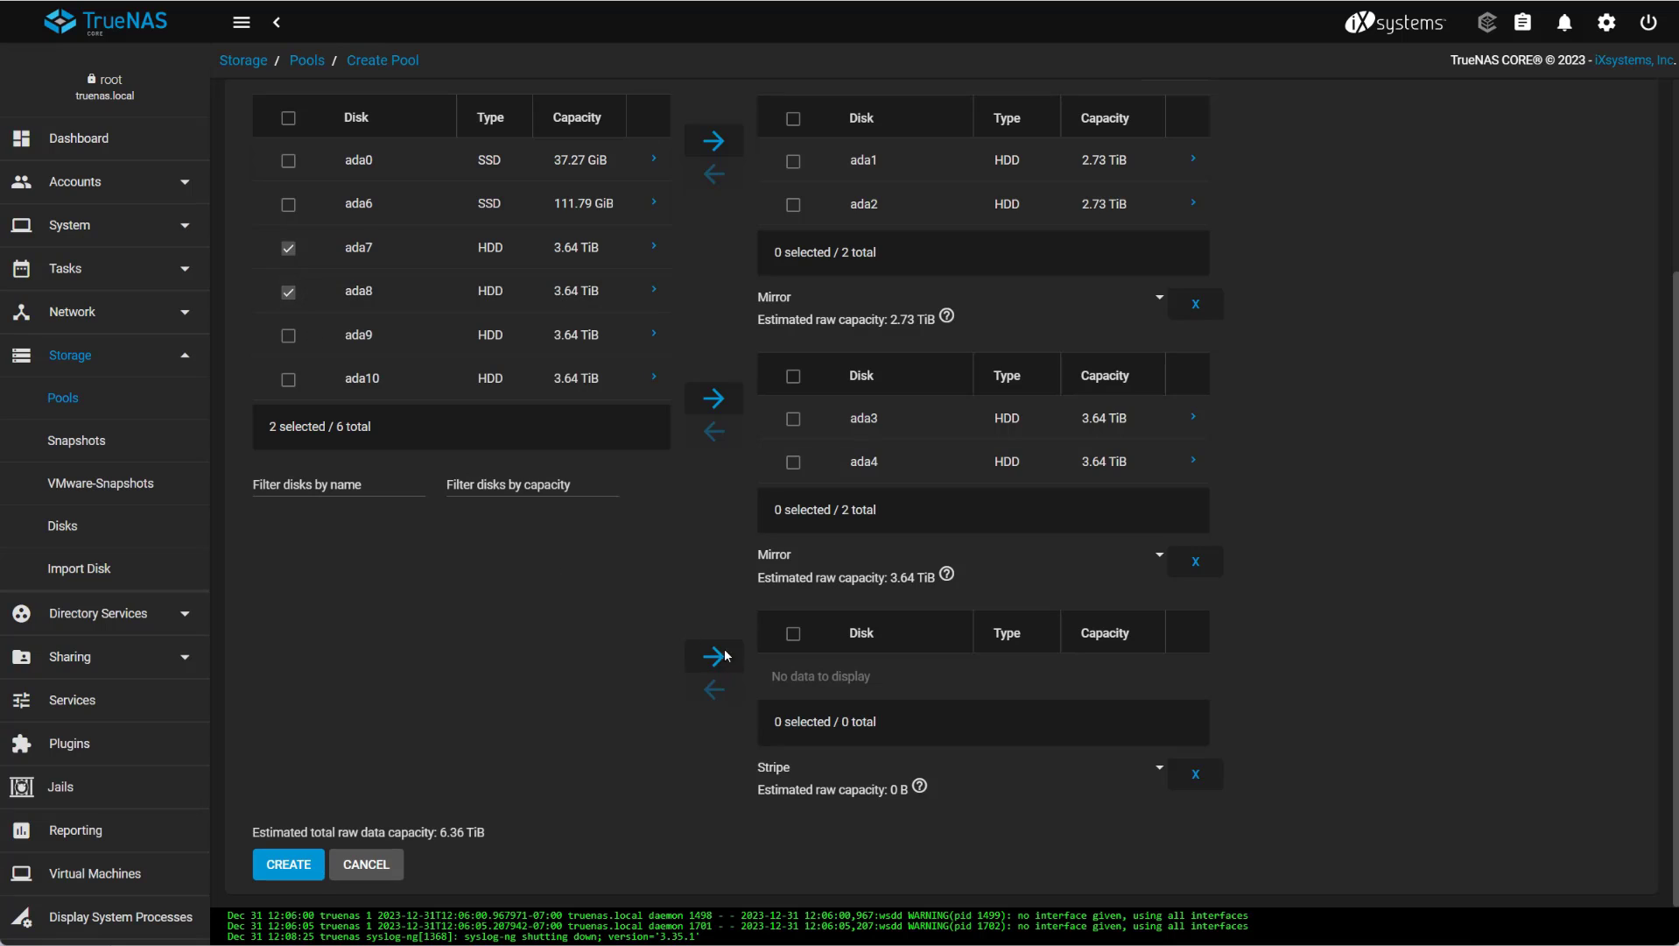
click(714, 656)
Add a fourth mirror data vdev with ada9 and ada10.
scroll(807, 296, up, 3)
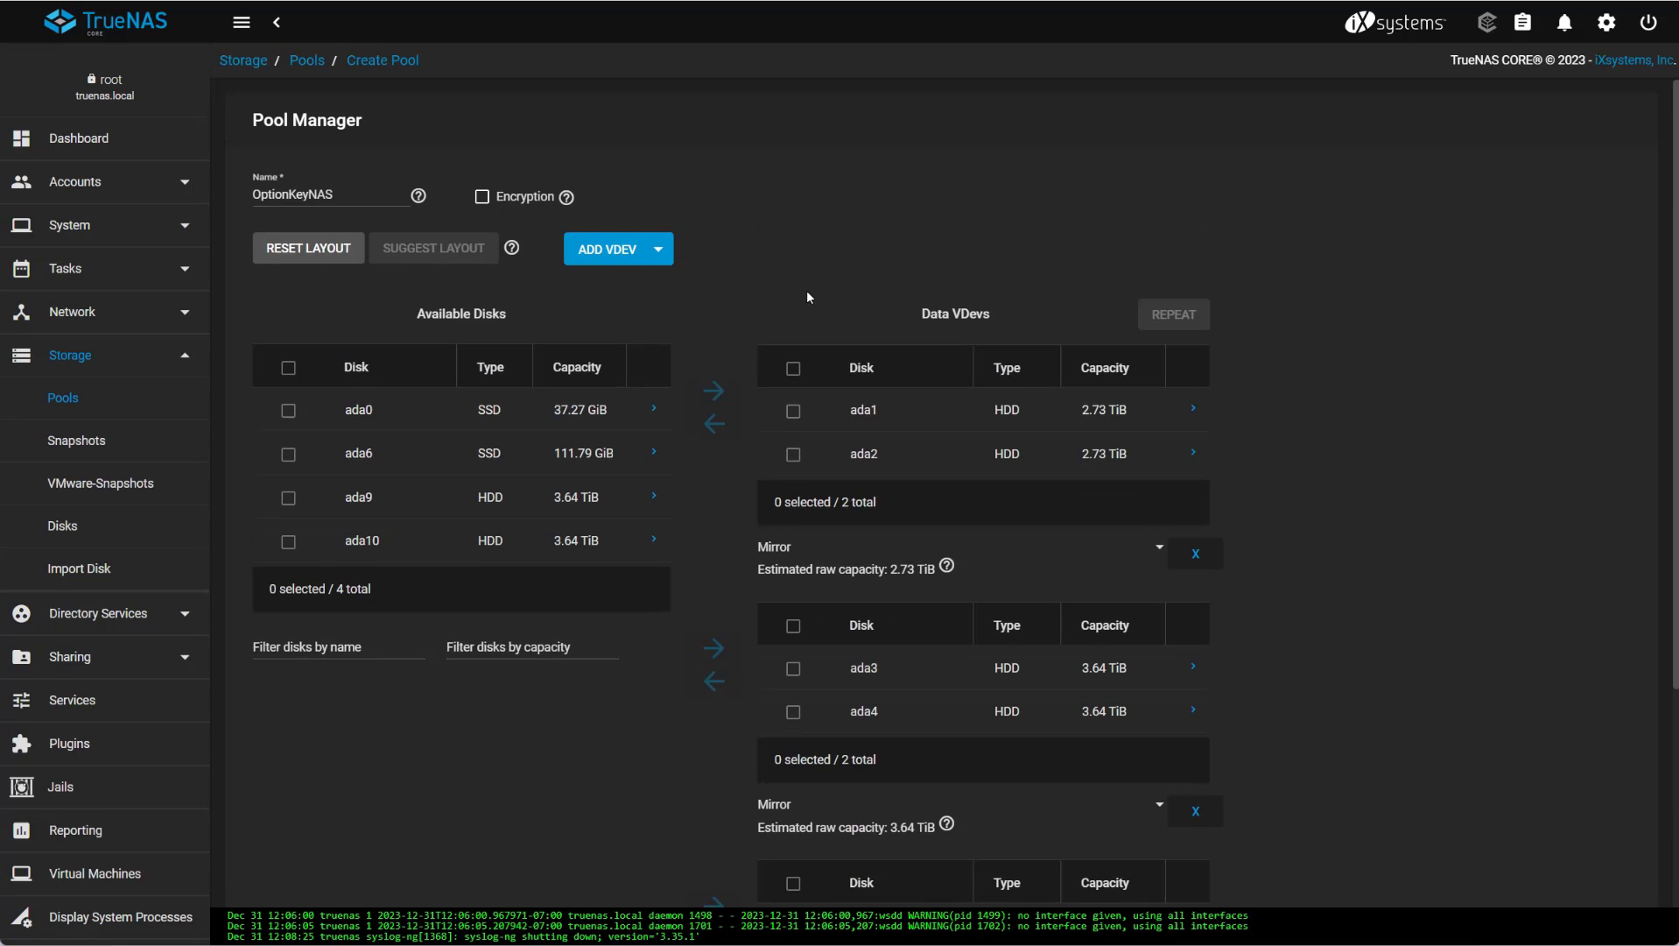
click(661, 251)
click(320, 564)
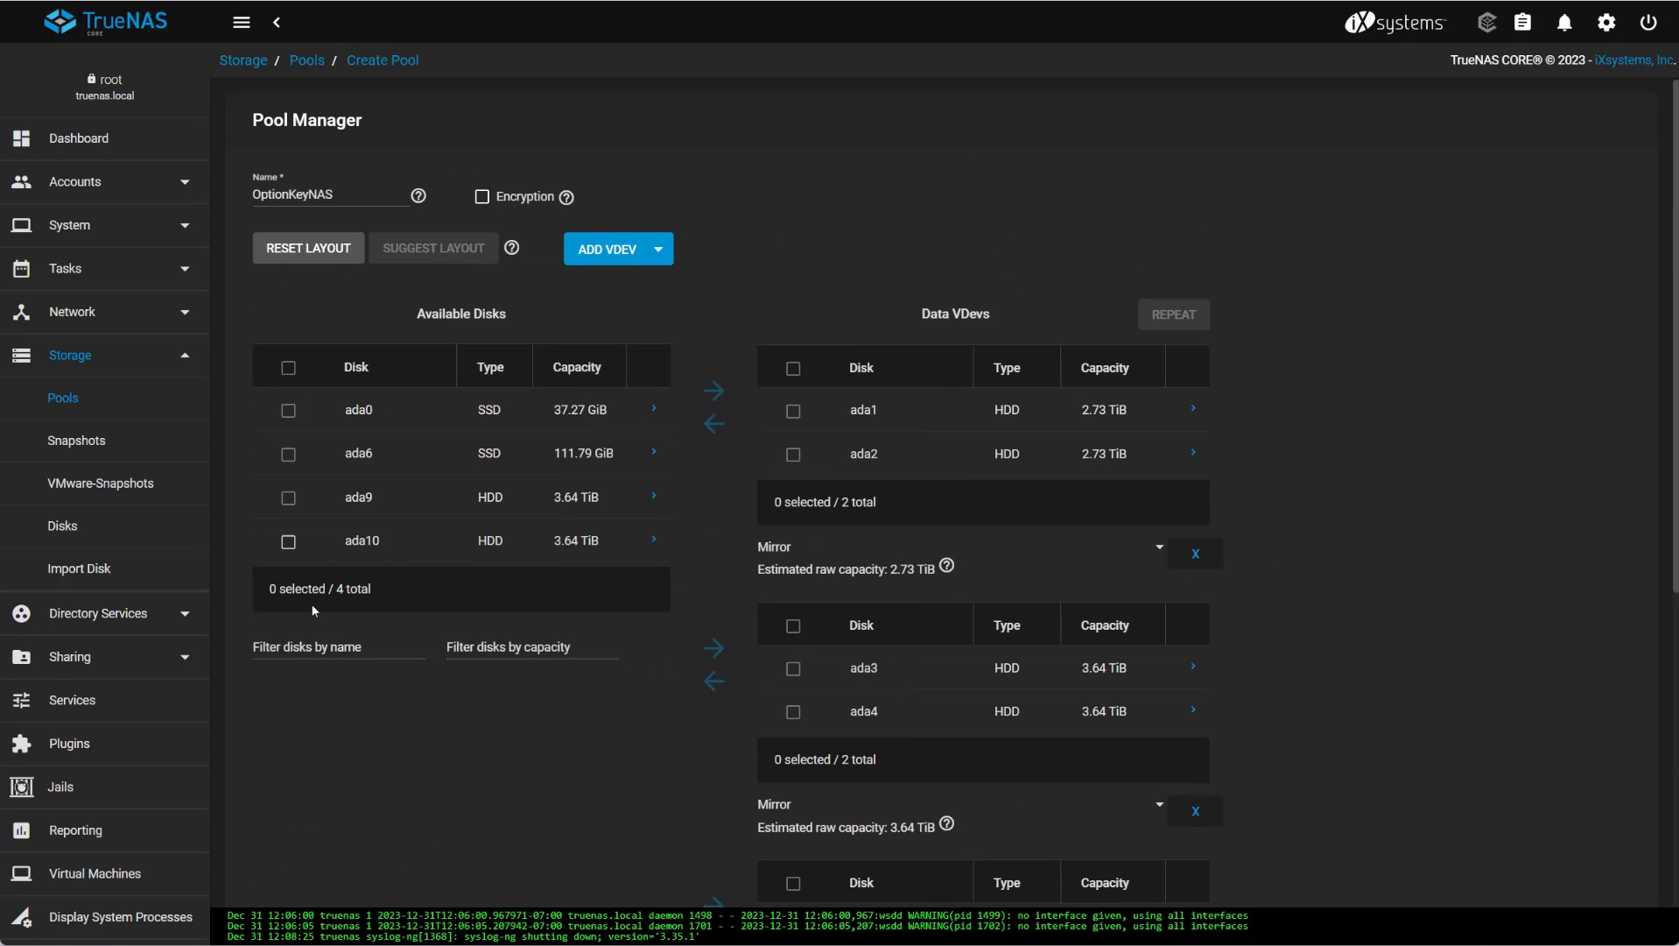
click(288, 498)
click(288, 541)
scroll(640, 583, down, 5)
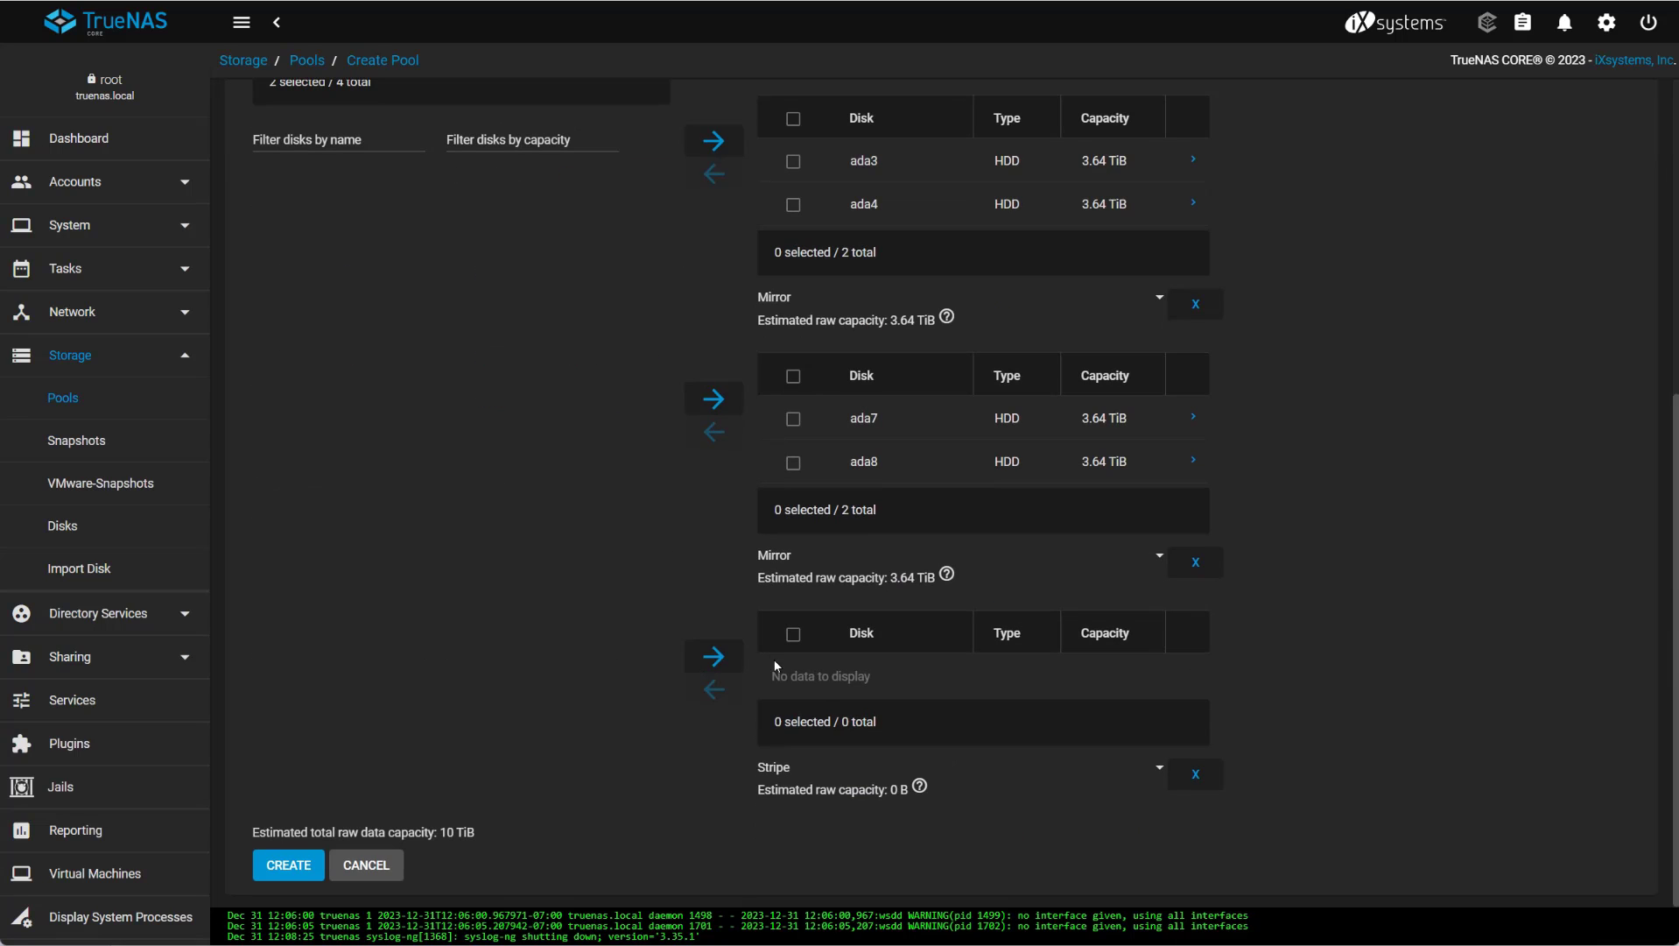
click(713, 656)
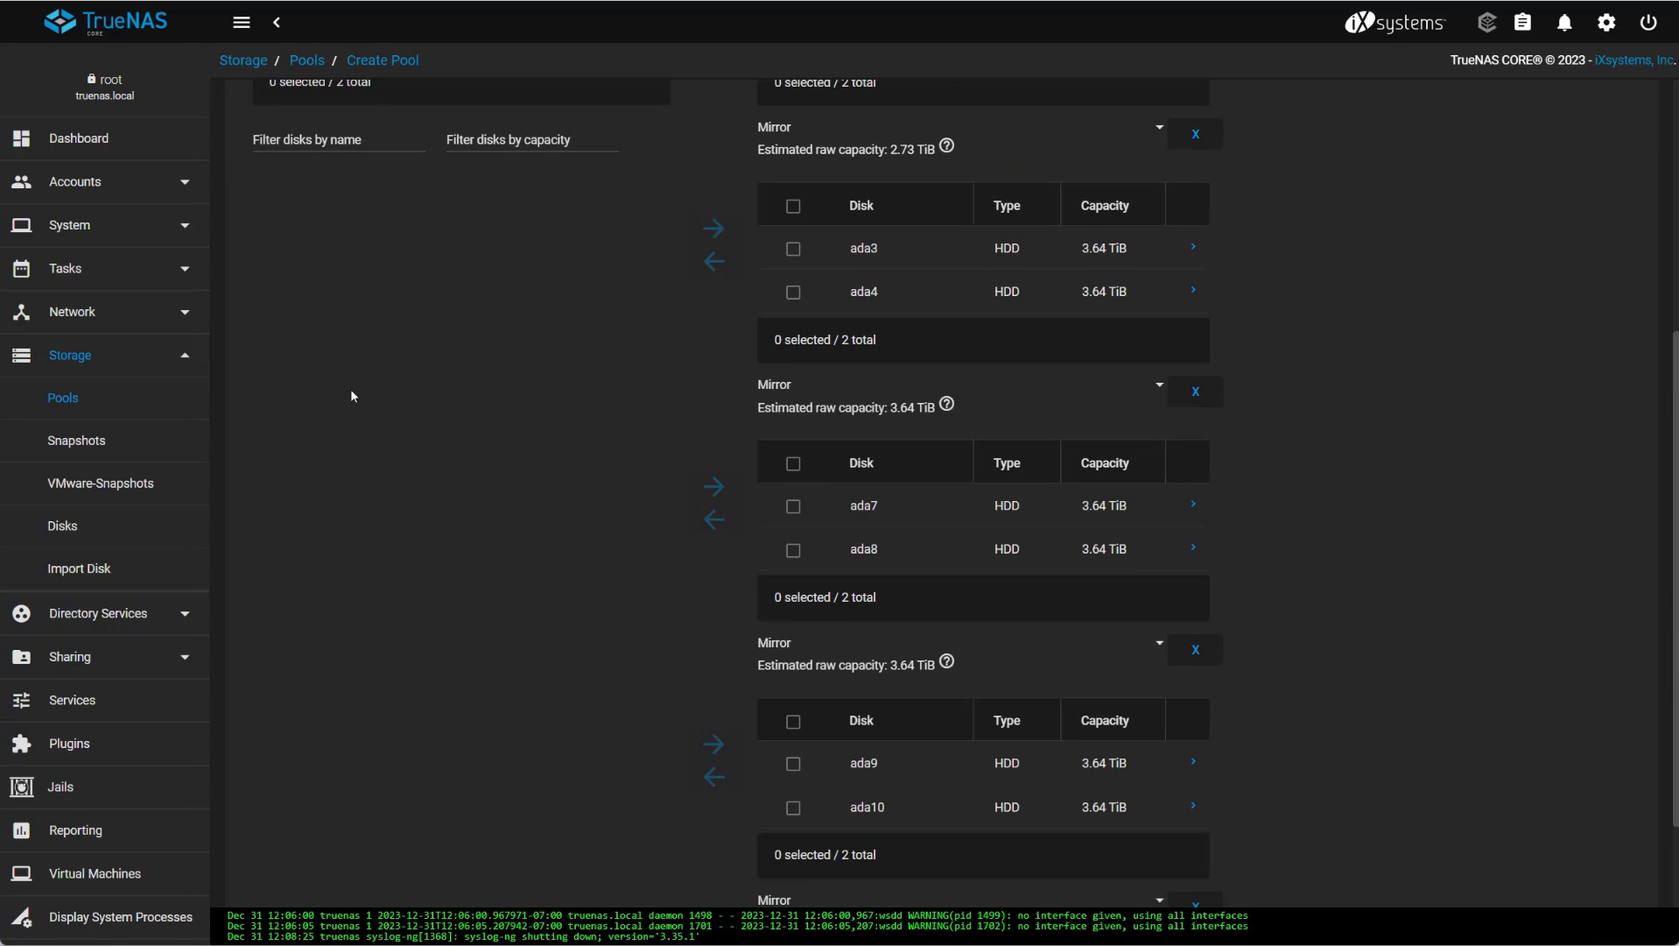
scroll(489, 520, up, 4)
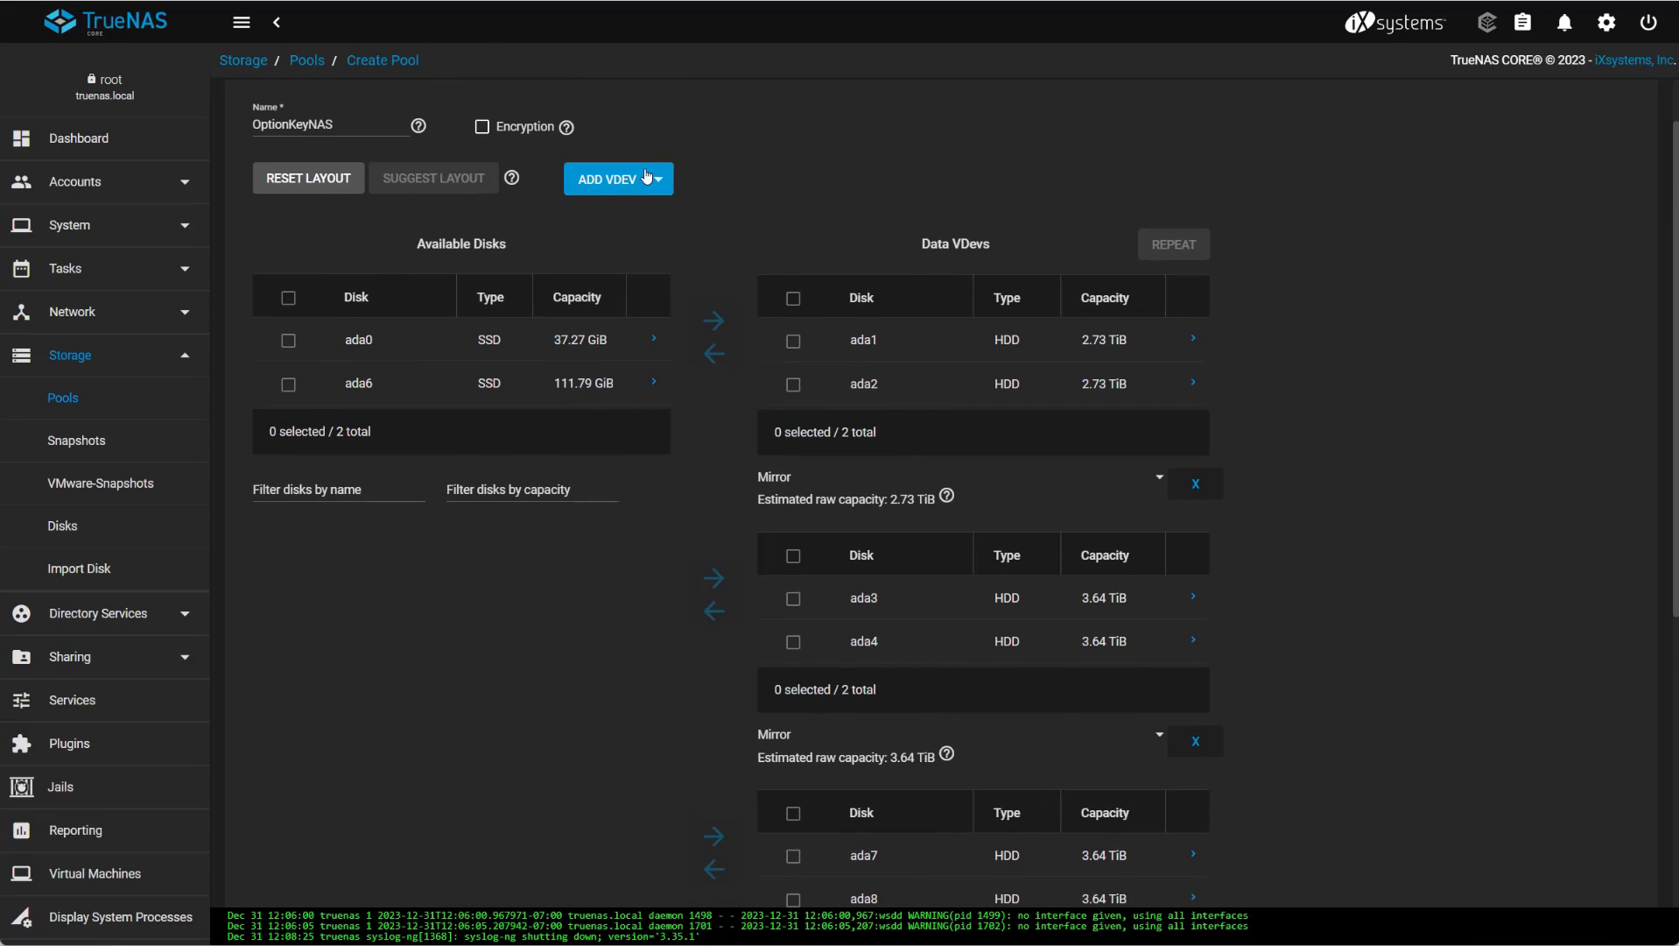
Add a cache vdev containing the ada6 SSD.
click(646, 181)
click(636, 308)
click(288, 386)
scroll(613, 726, down, 8)
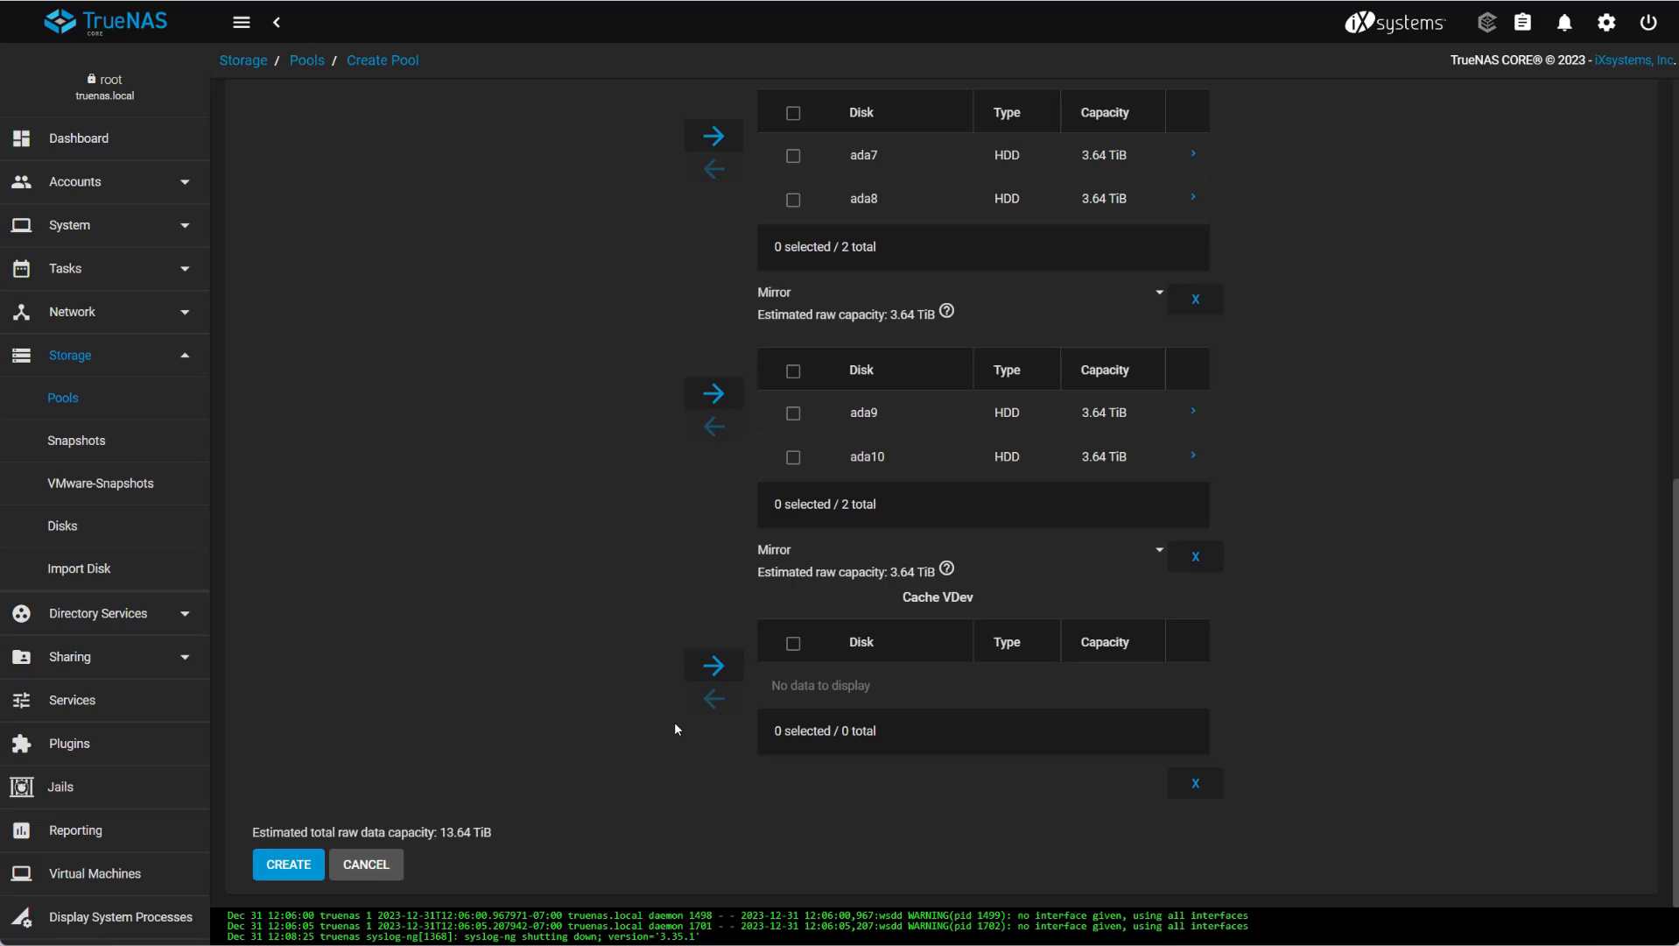
click(715, 668)
scroll(341, 477, up, 8)
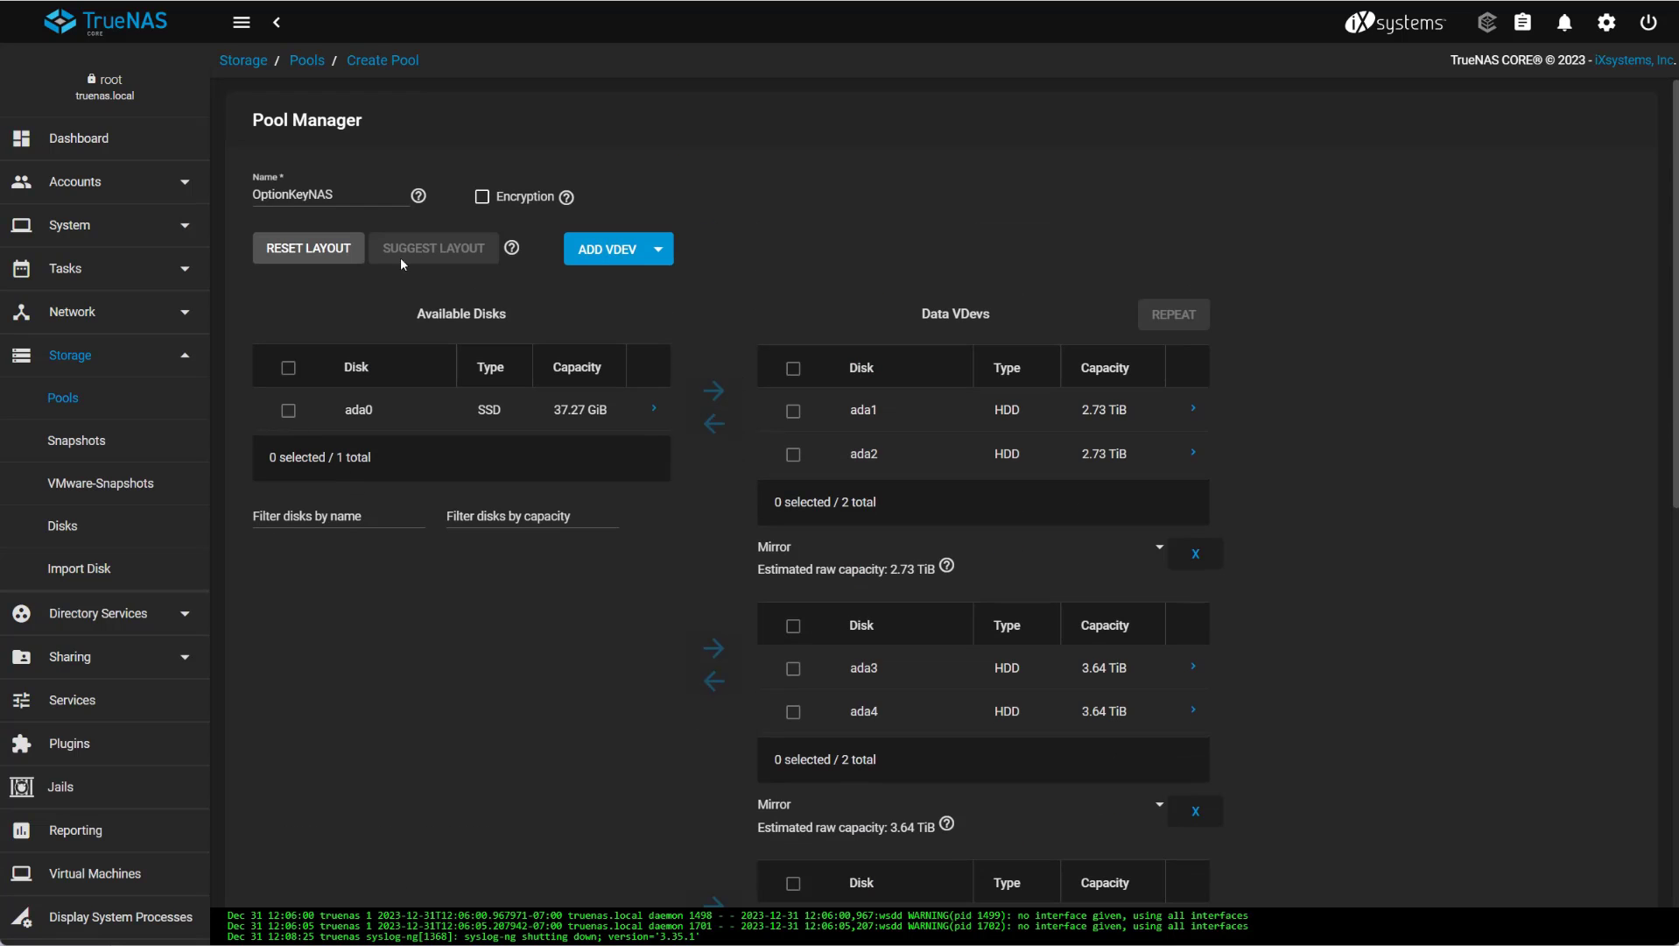
Add a log vdev containing the ada0 SSD.
click(620, 249)
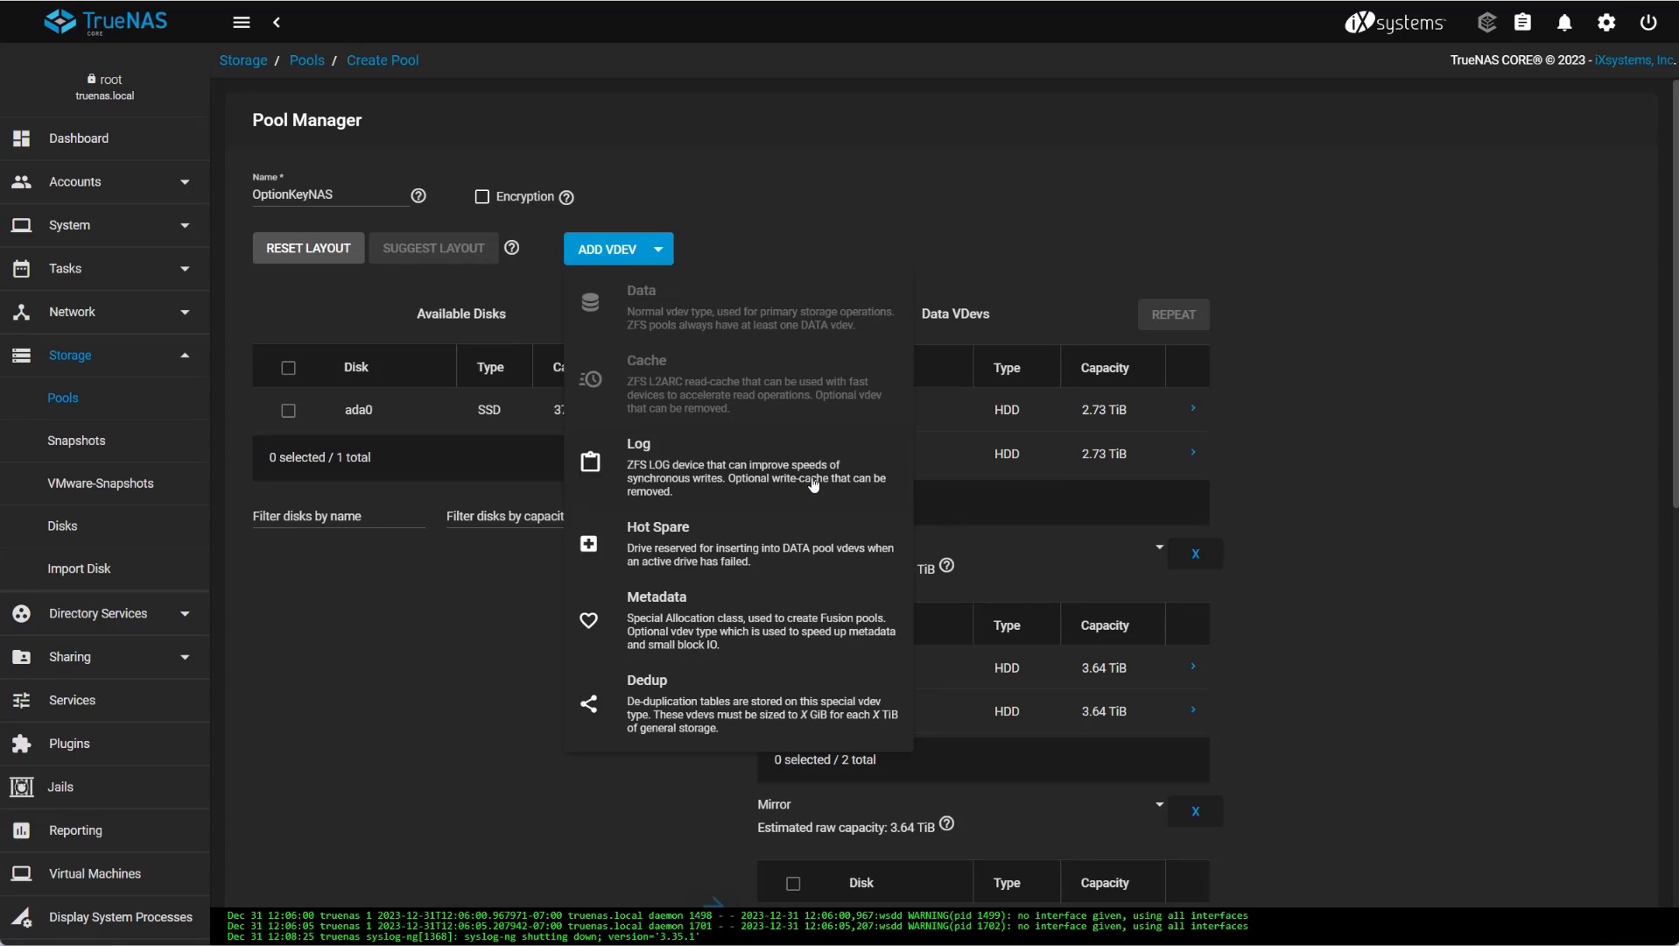
click(848, 489)
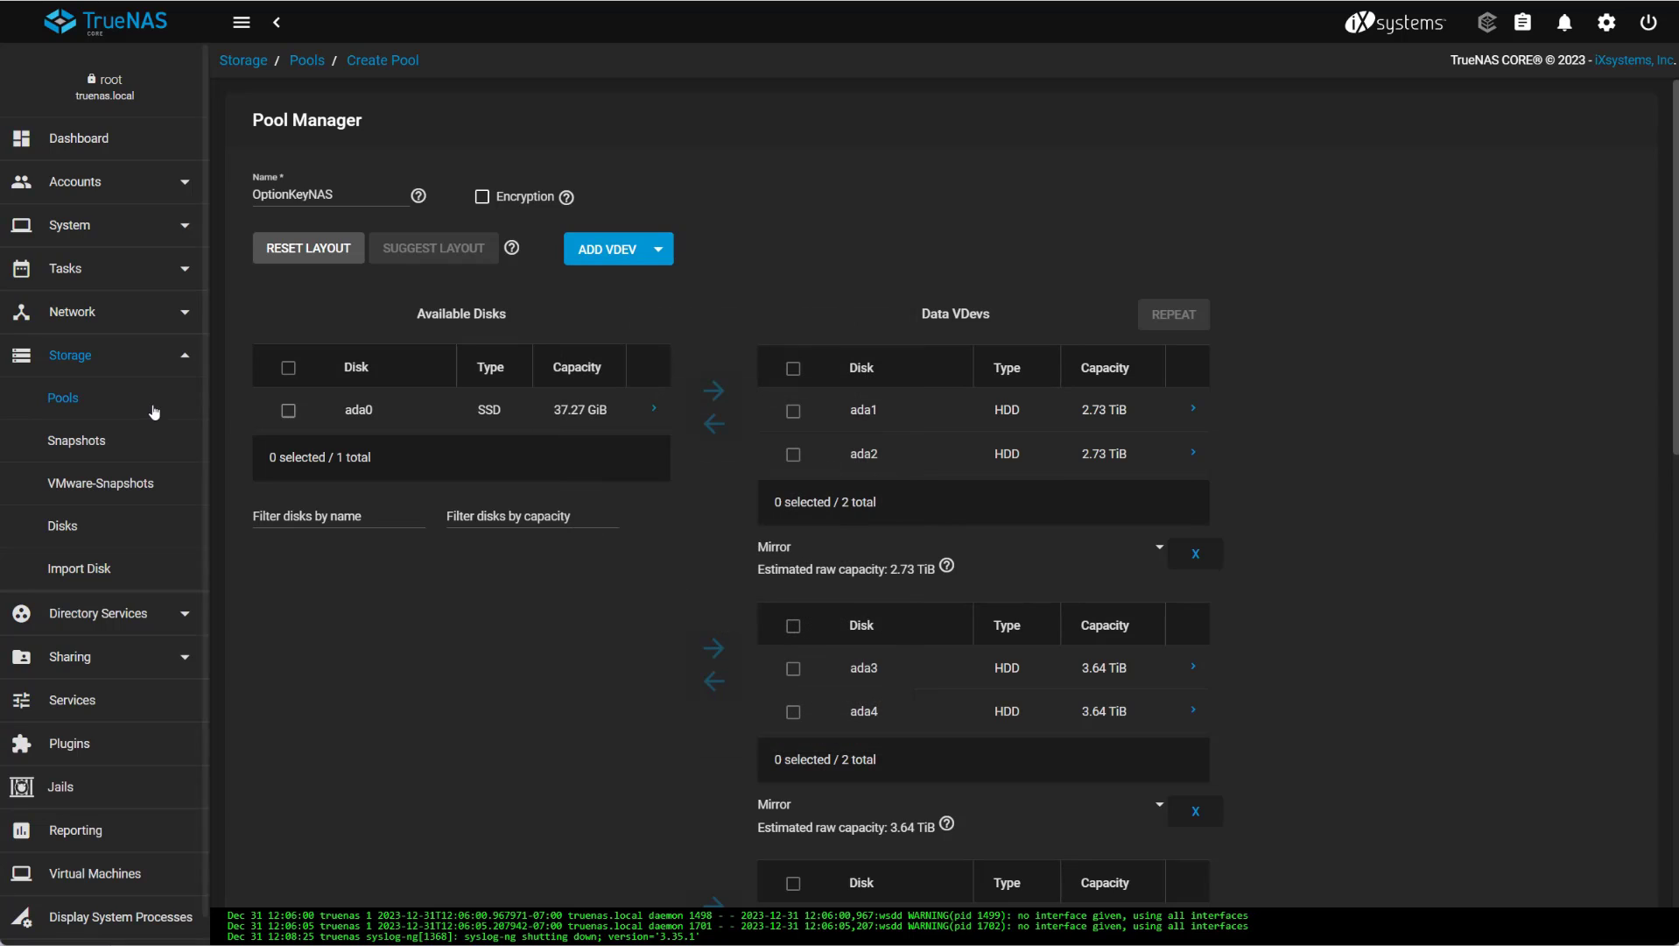
click(289, 411)
scroll(712, 652, down, 10)
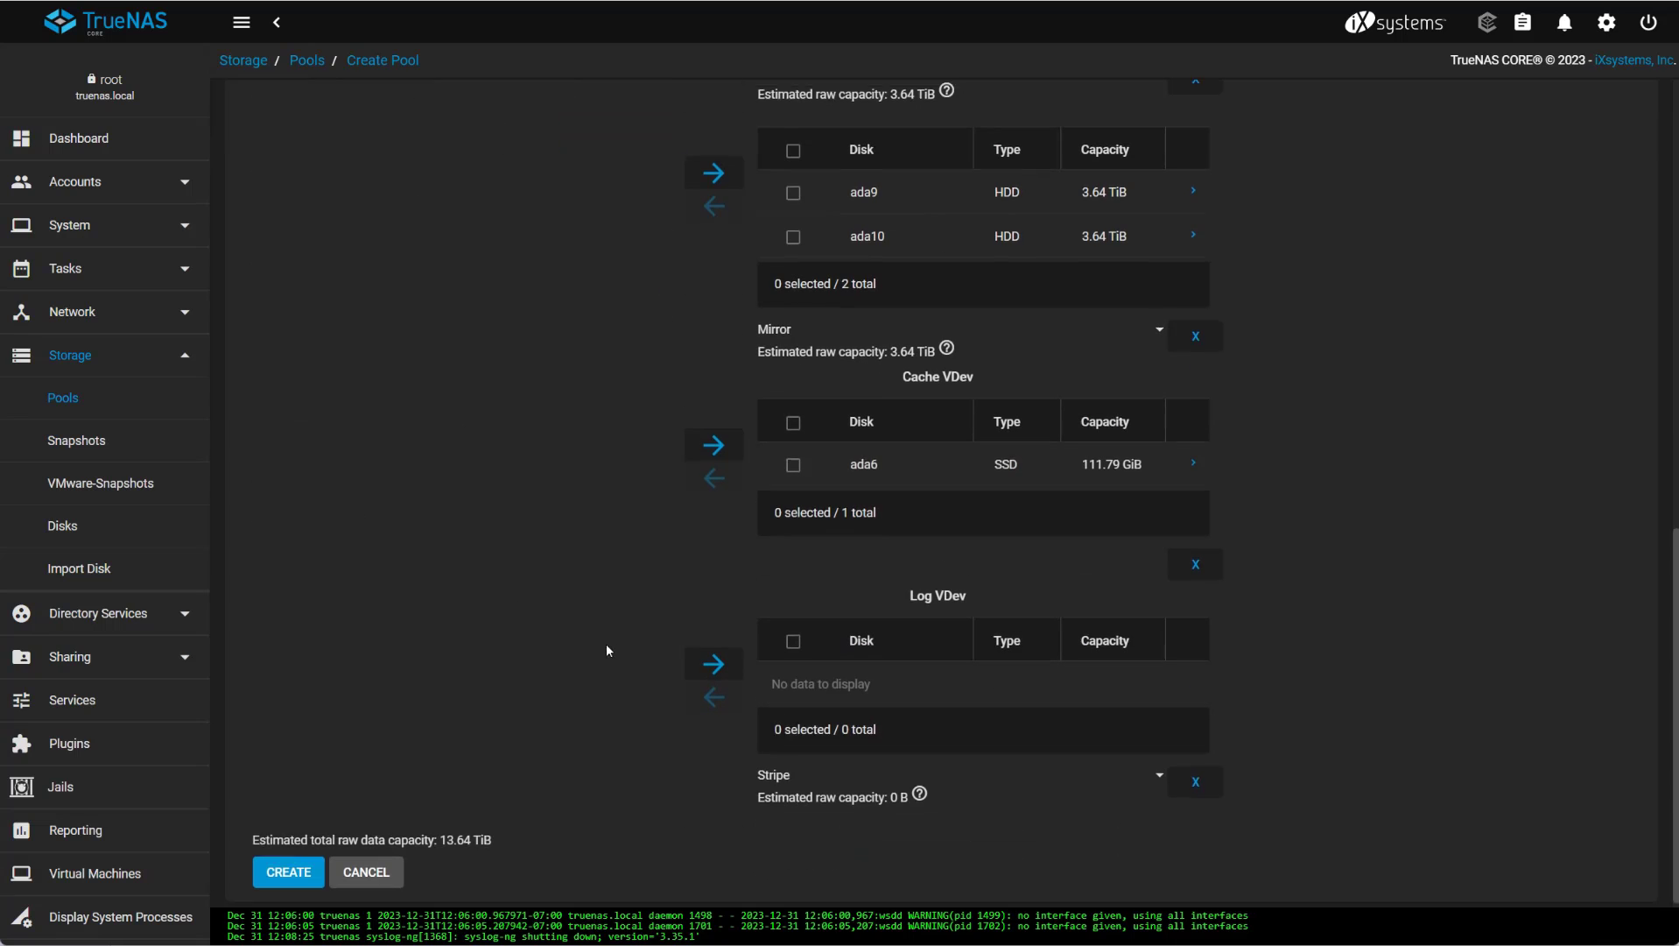
click(712, 656)
Accept the stripe log caution by ticking Force and Confirm and continuing.
drag(278, 862, 894, 866)
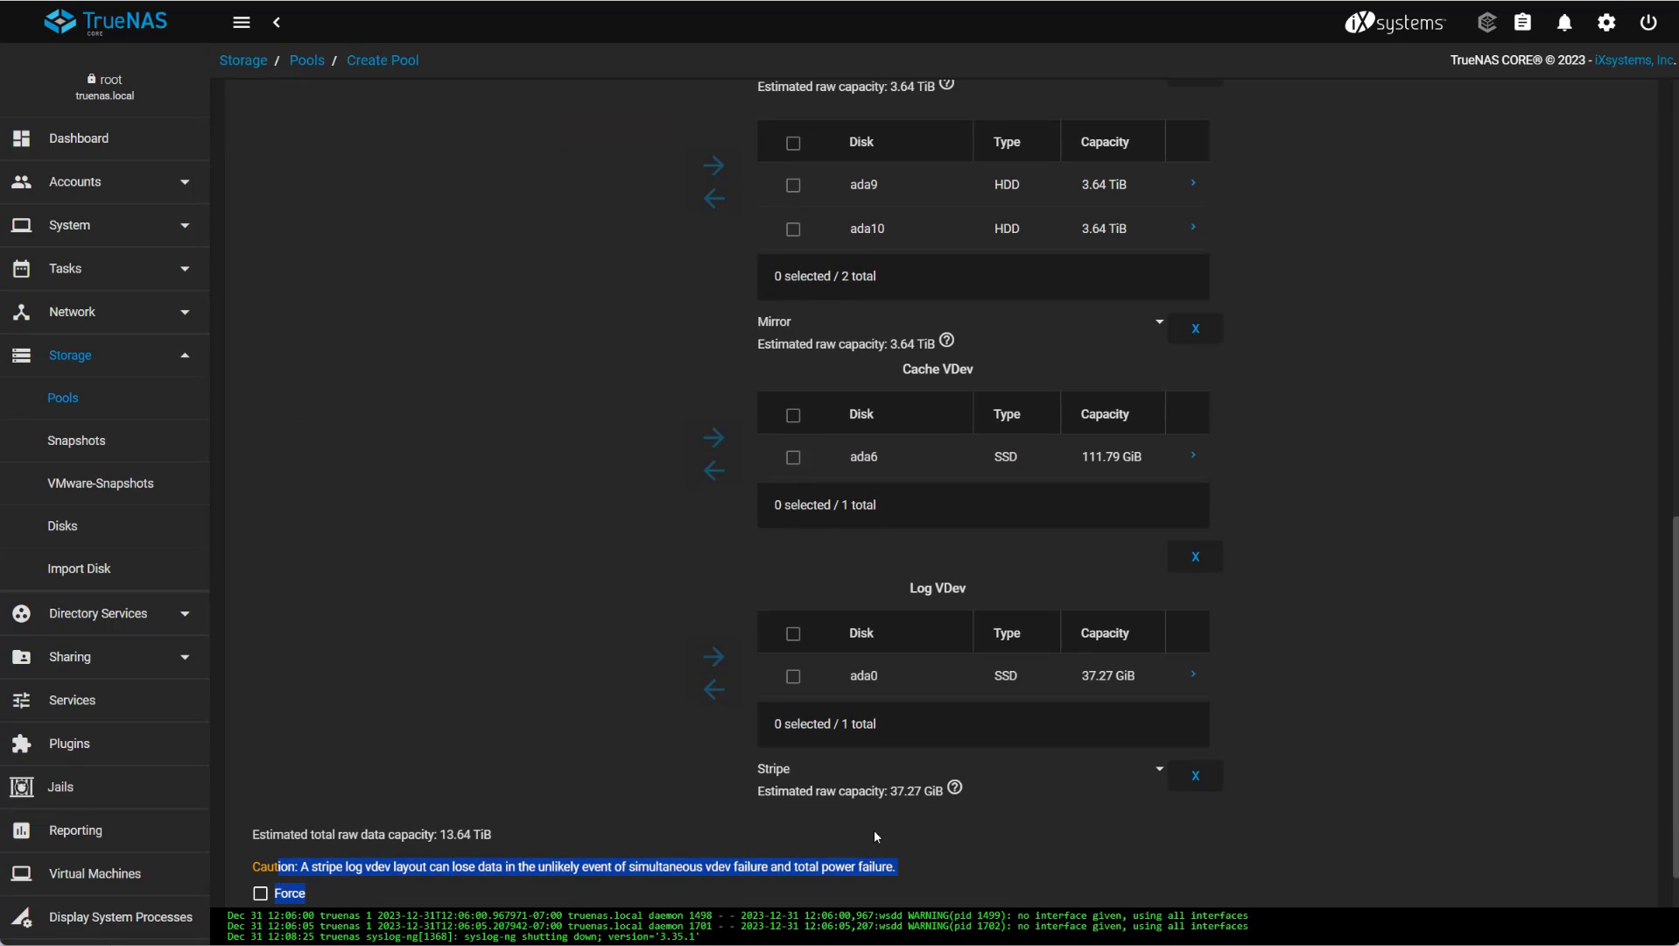
drag(278, 862, 894, 865)
click(260, 892)
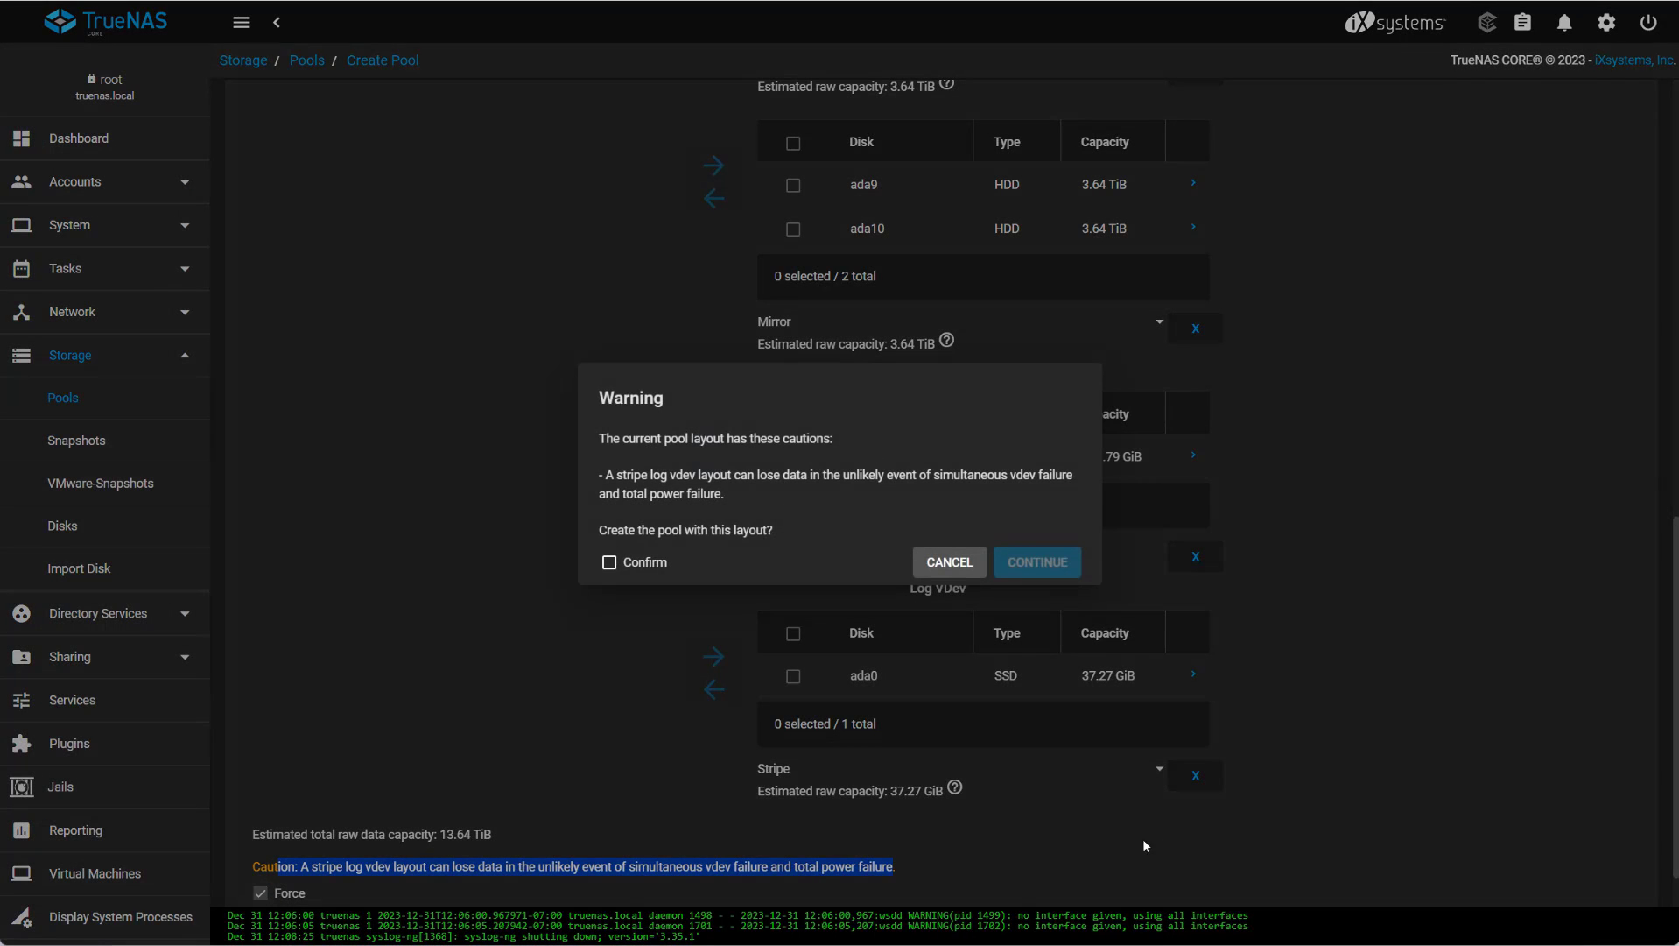
click(620, 567)
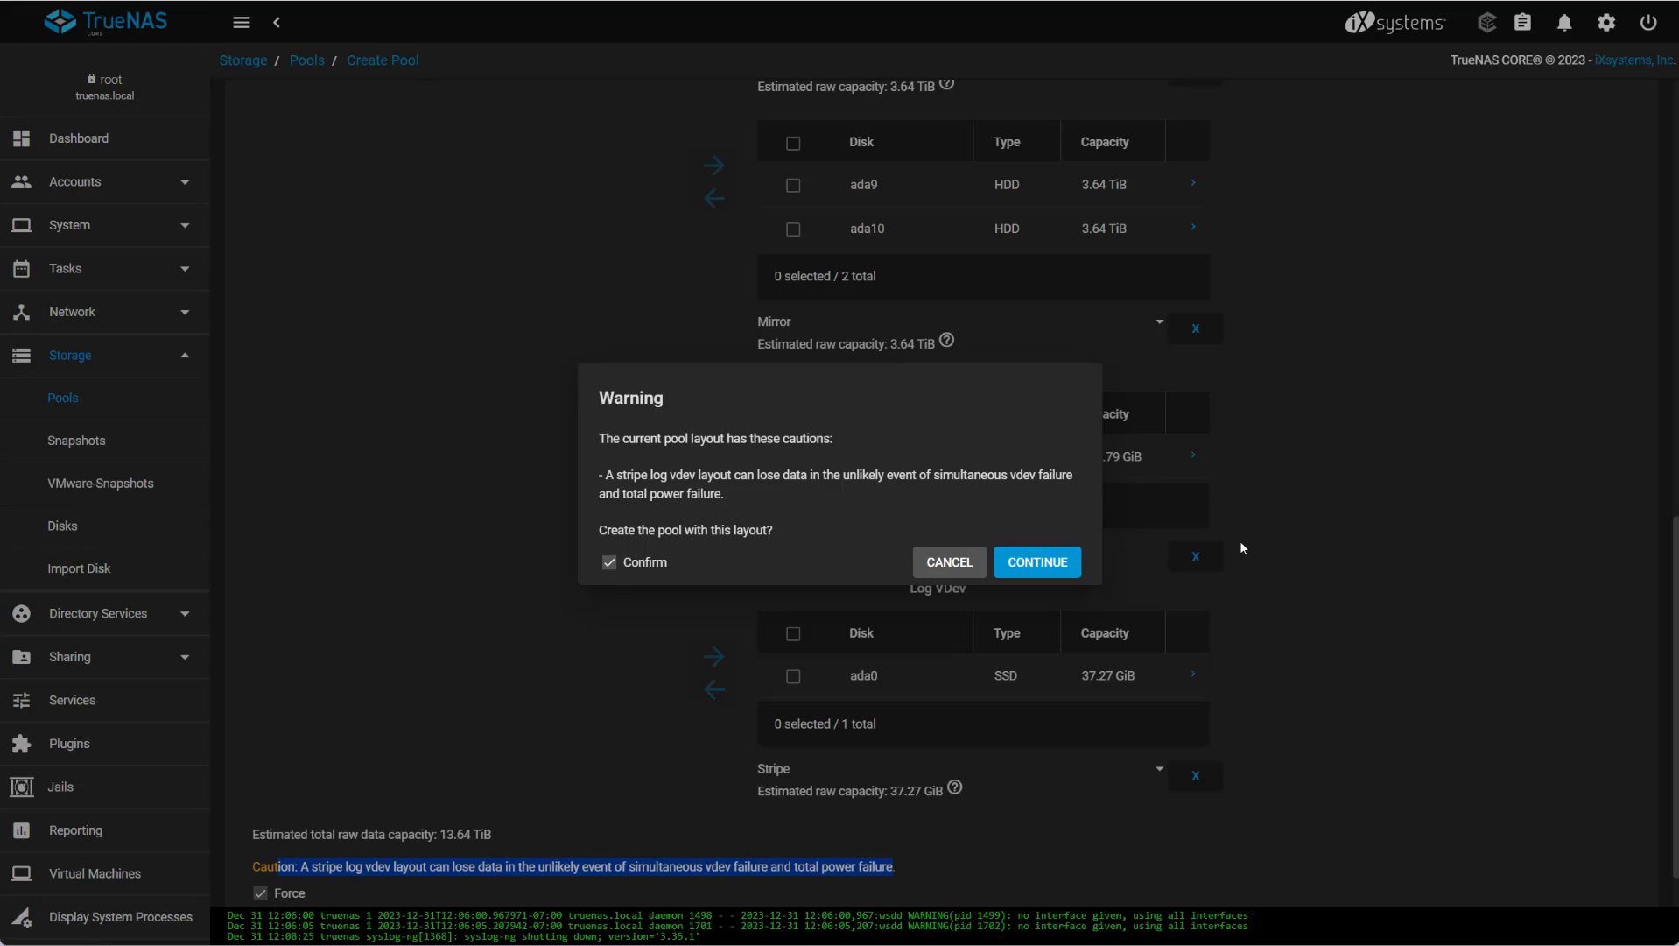
click(1033, 574)
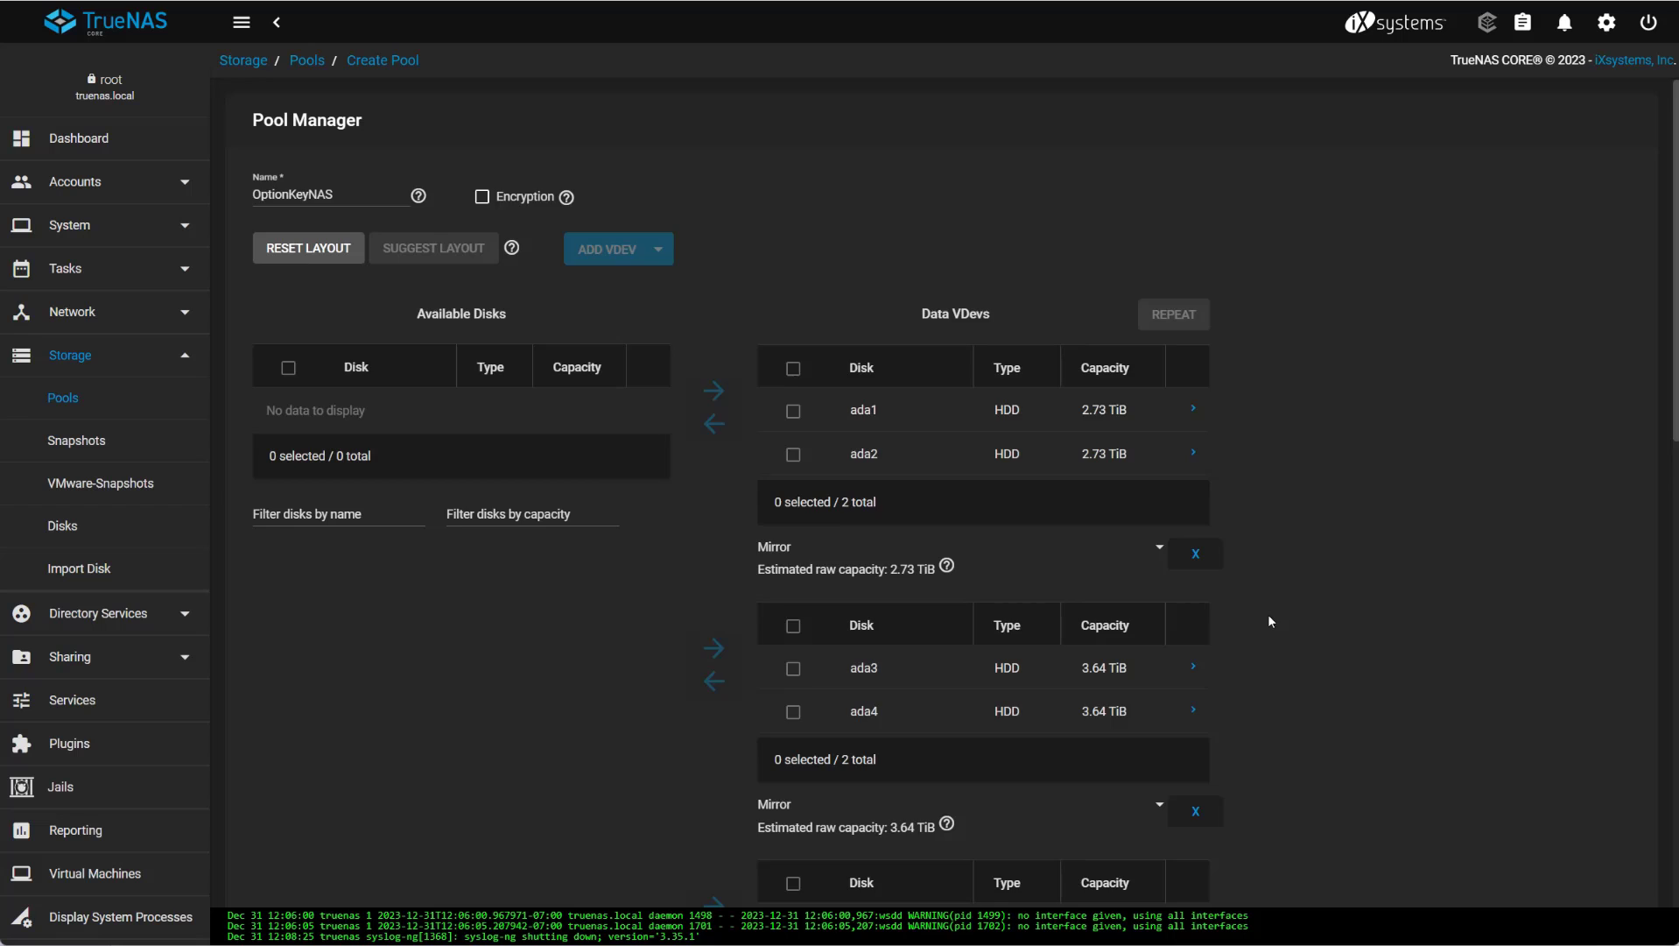
Create the OptionKeyNAS pool, confirming that the added disks will be erased.
scroll(876, 700, down, 10)
click(295, 870)
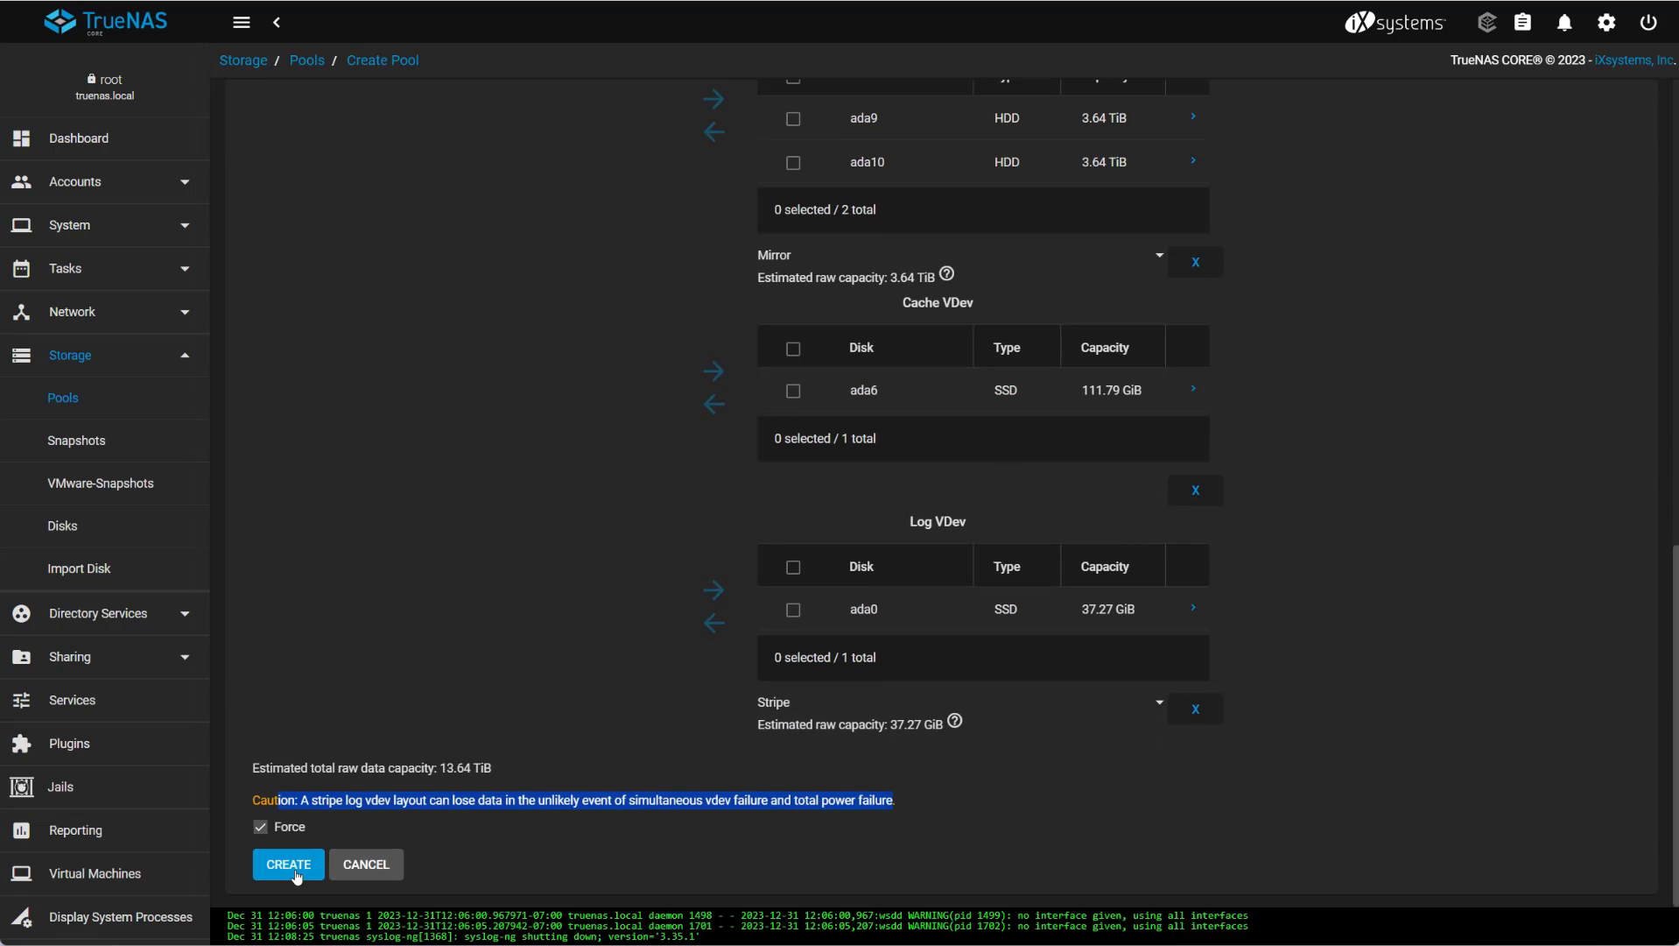
click(746, 518)
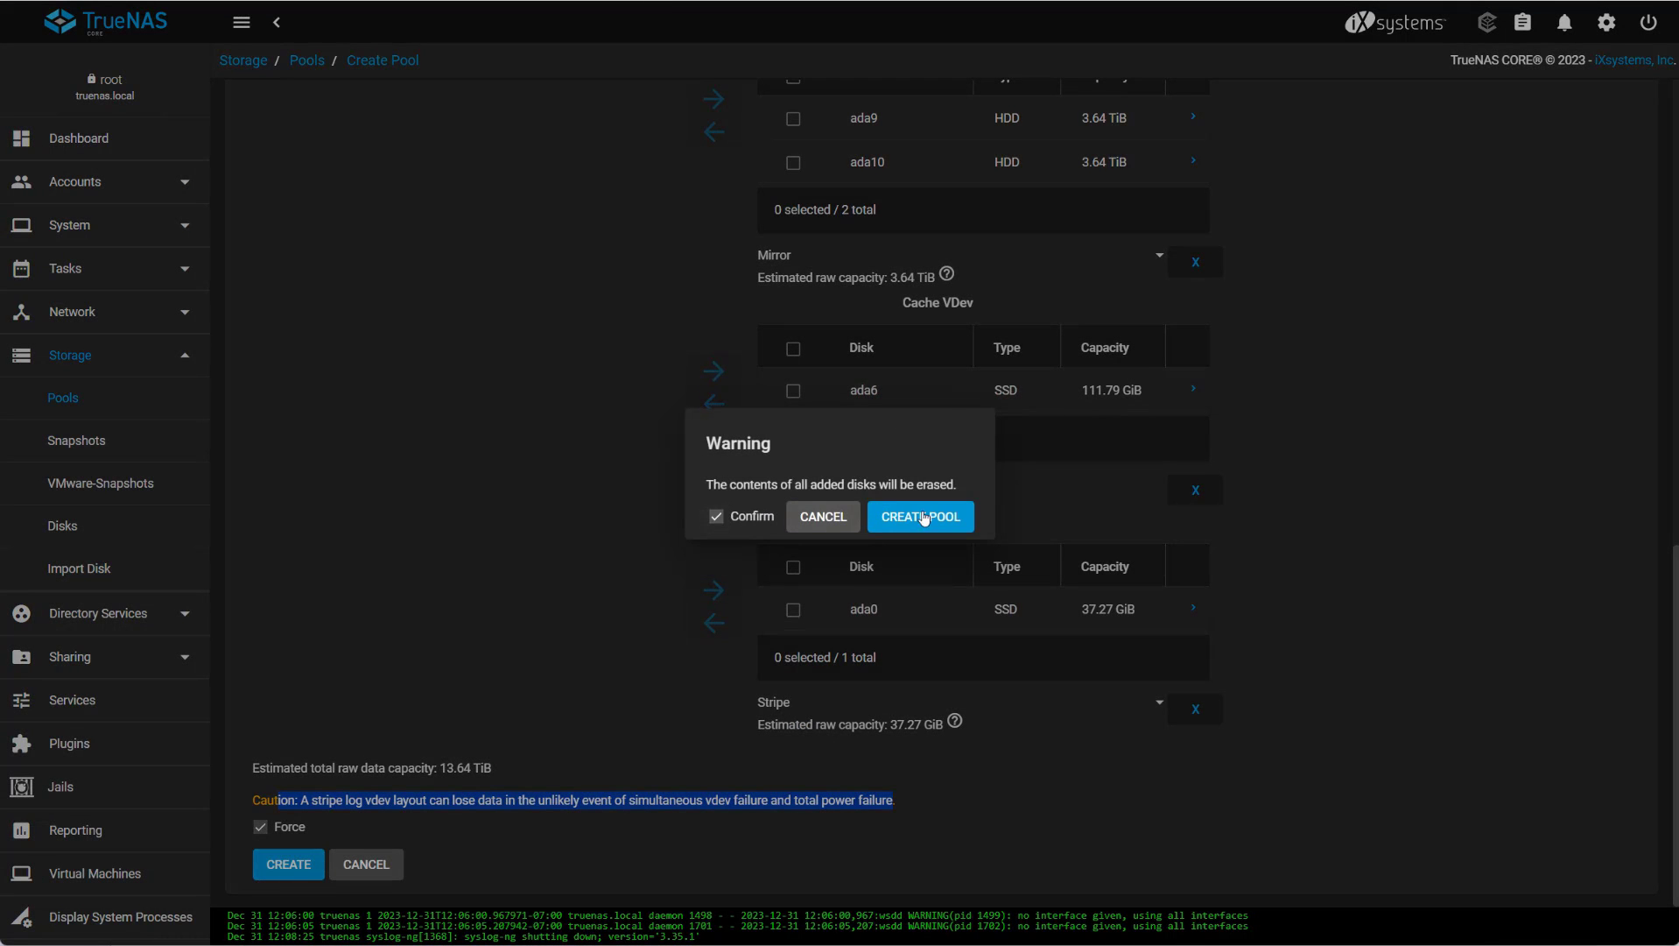
click(922, 516)
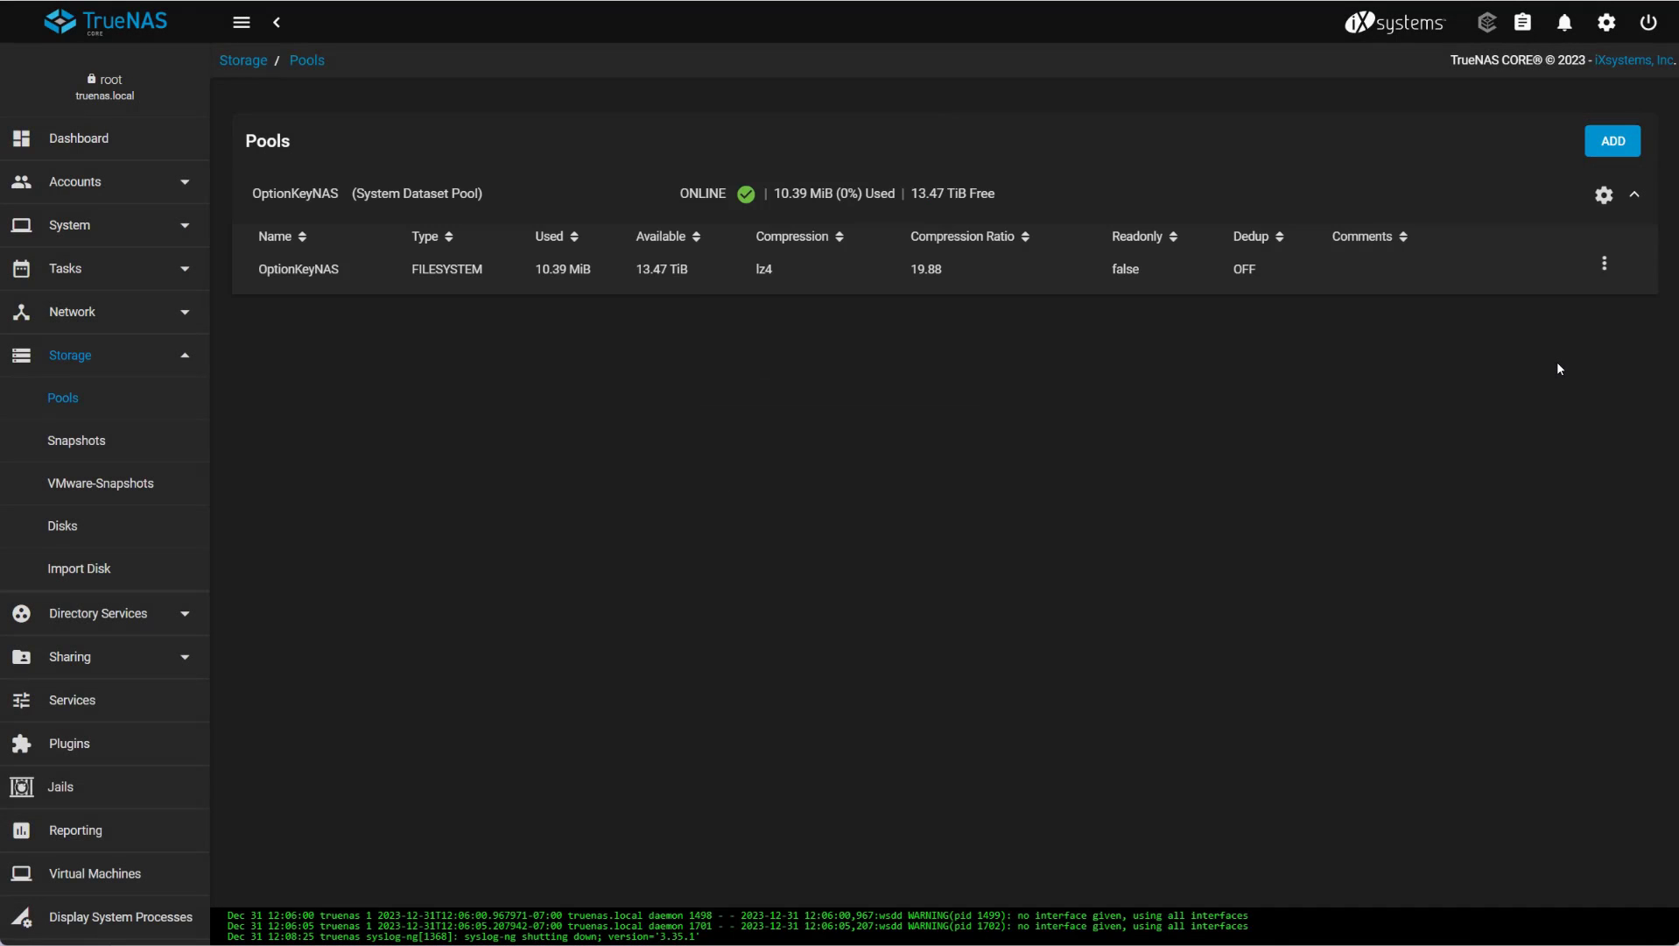
Select the OptionKeyNAS dataset row showing 13.47 TiB available.
click(700, 269)
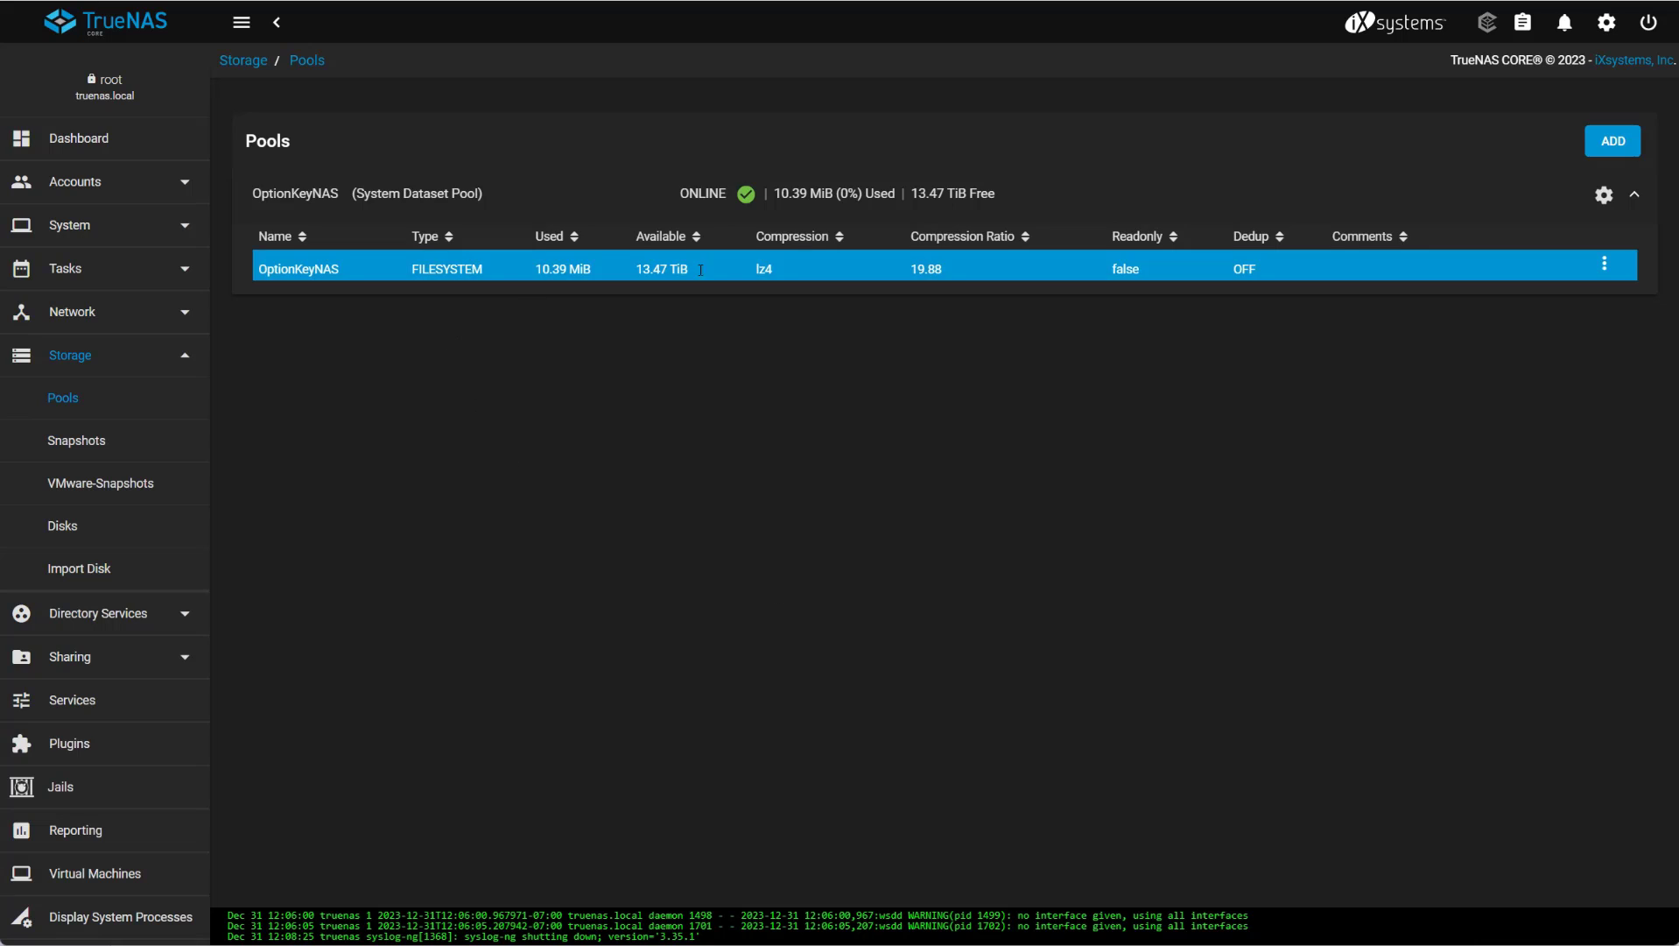